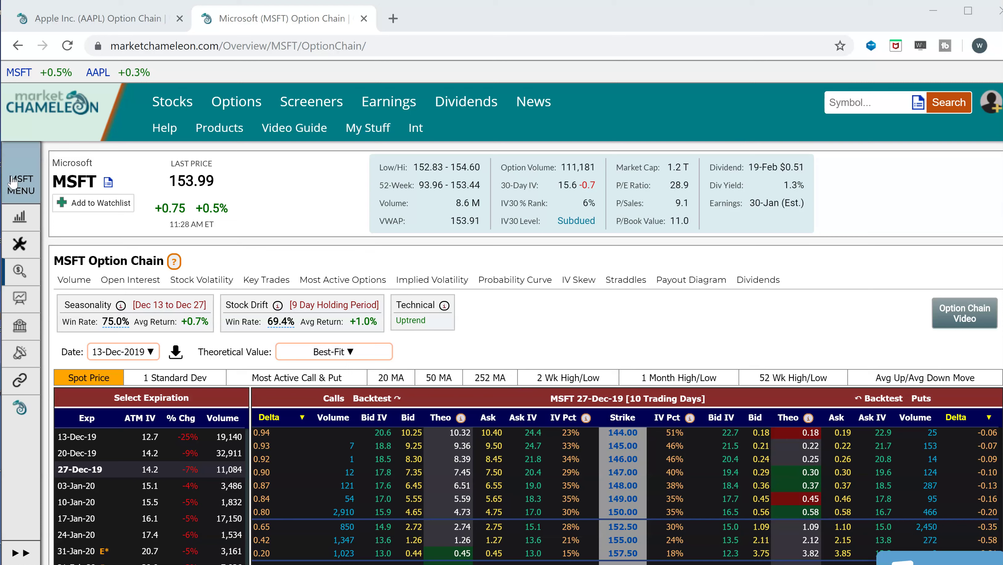
{"action": "double_click", "coordinate": [75, 181]}
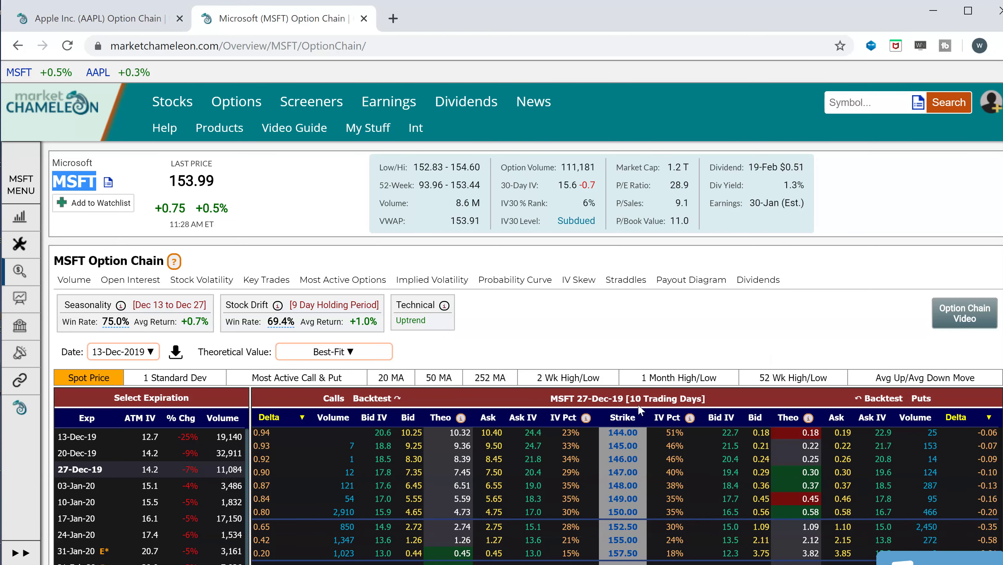
{"action": "left_click_drag", "start_coordinate": [628, 398], "coordinate": [578, 399]}
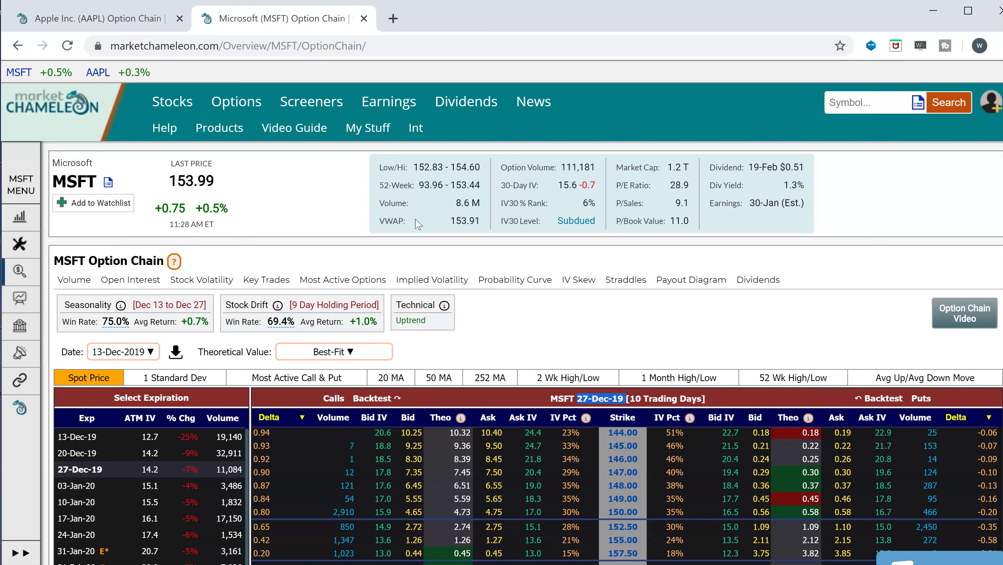
{"action": "double_click", "coordinate": [108, 306]}
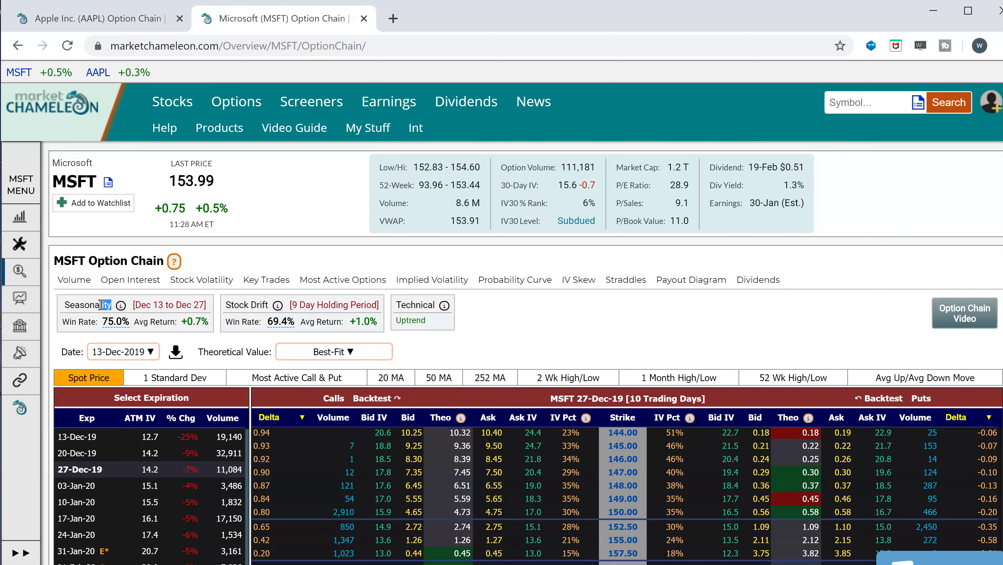
{"action": "left_click_drag", "start_coordinate": [172, 305], "coordinate": [144, 304]}
{"action": "mouse_move", "coordinate": [120, 309]}
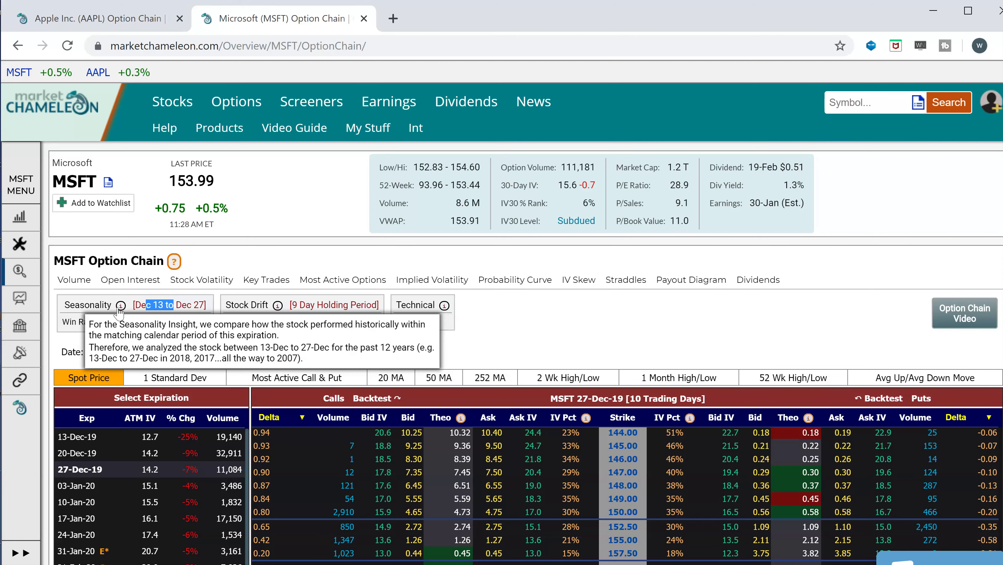
{"action": "left_click", "coordinate": [173, 305]}
{"action": "left_click_drag", "start_coordinate": [163, 305], "coordinate": [141, 305]}
{"action": "left_click_drag", "start_coordinate": [203, 305], "coordinate": [182, 307]}
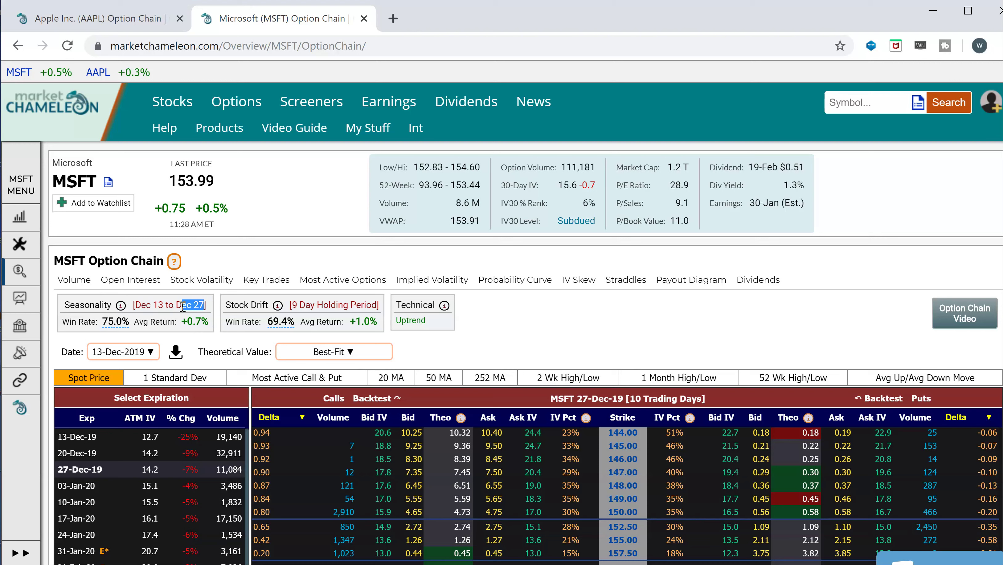
{"action": "mouse_move", "coordinate": [111, 328]}
{"action": "left_click_drag", "start_coordinate": [206, 320], "coordinate": [182, 322]}
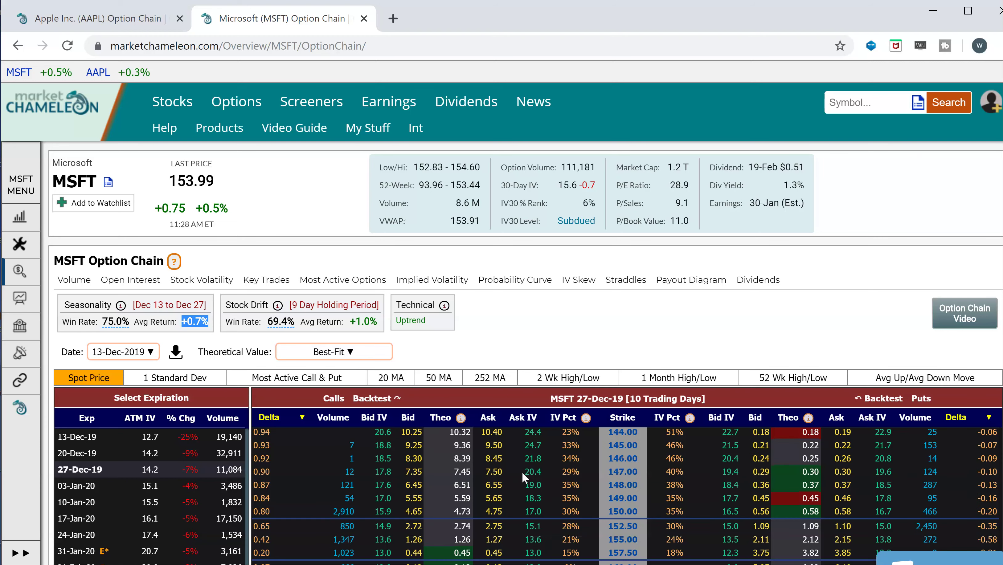
Step: Highlight the option chain's 27-Dec-19 expiration header showing 10 trading days
{"action": "scroll", "coordinate": [521, 474], "scroll_direction": "down", "scroll_amount": 2}
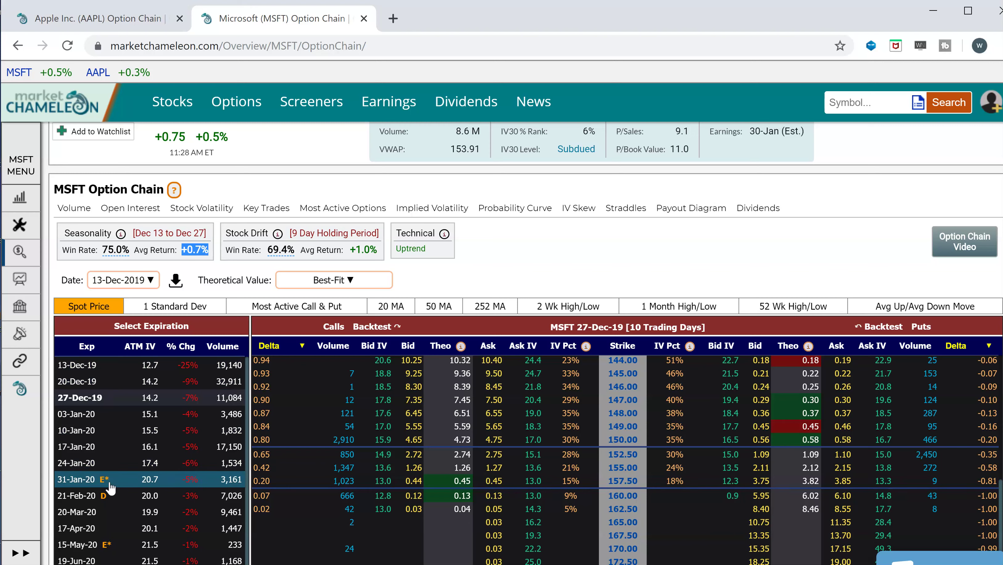
{"action": "triple_click", "coordinate": [578, 328]}
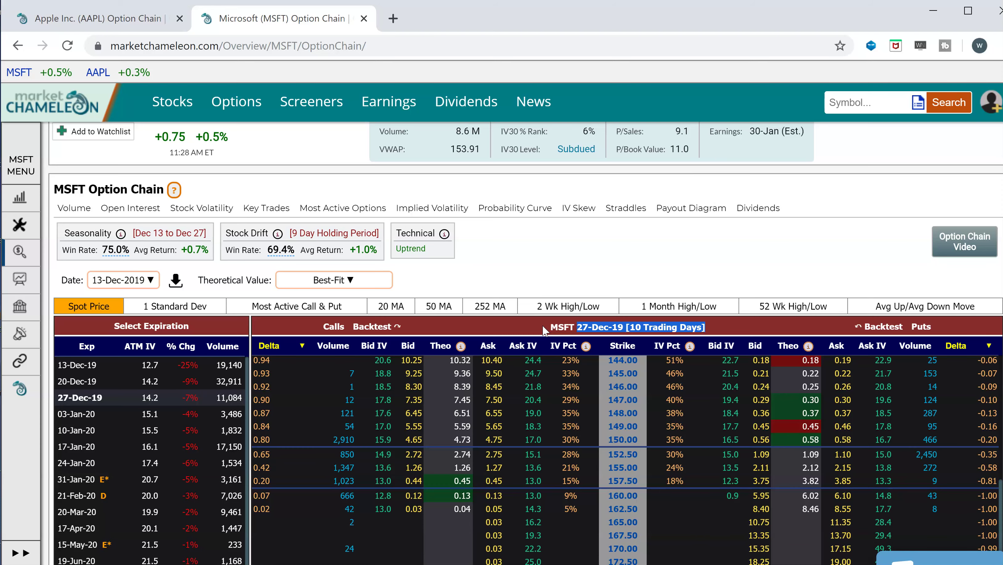
{"action": "scroll", "coordinate": [378, 149], "scroll_direction": "up", "scroll_amount": 2}
Step: Open the Bull Call Spreads screener and point out the 285 buy strike in row one
{"action": "mouse_move", "coordinate": [303, 106]}
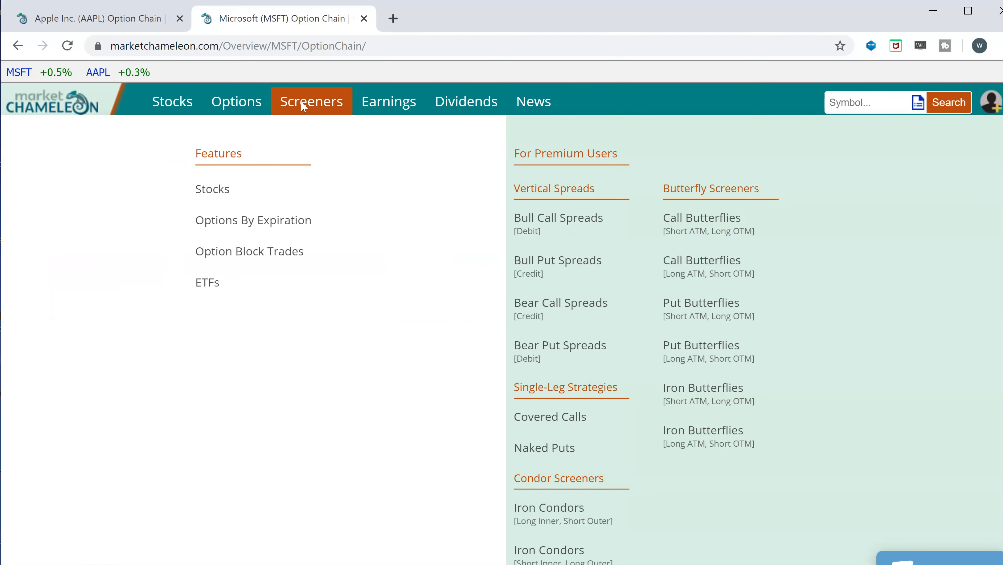
{"action": "left_click", "coordinate": [558, 220]}
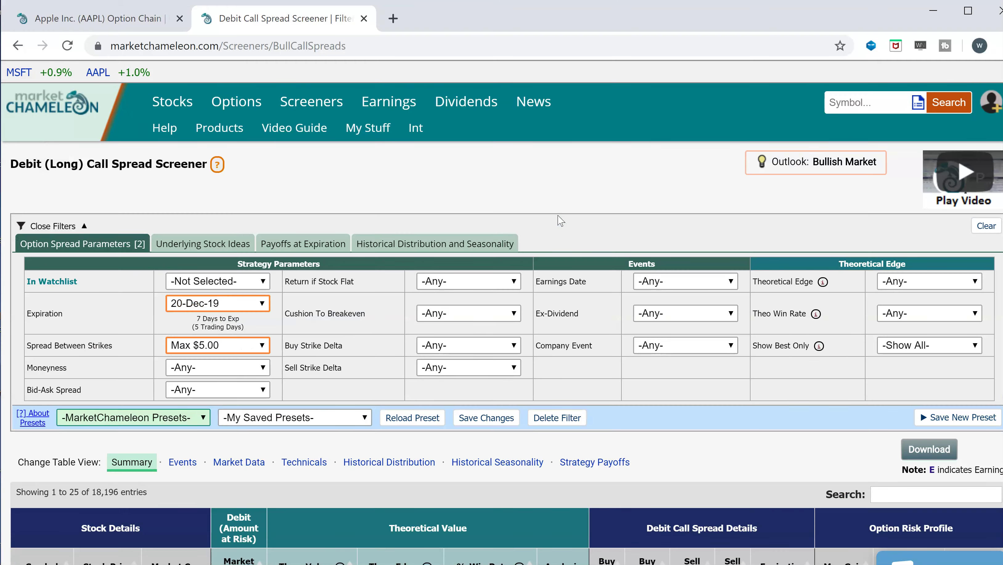
{"action": "scroll", "coordinate": [560, 258], "scroll_direction": "down", "scroll_amount": 5}
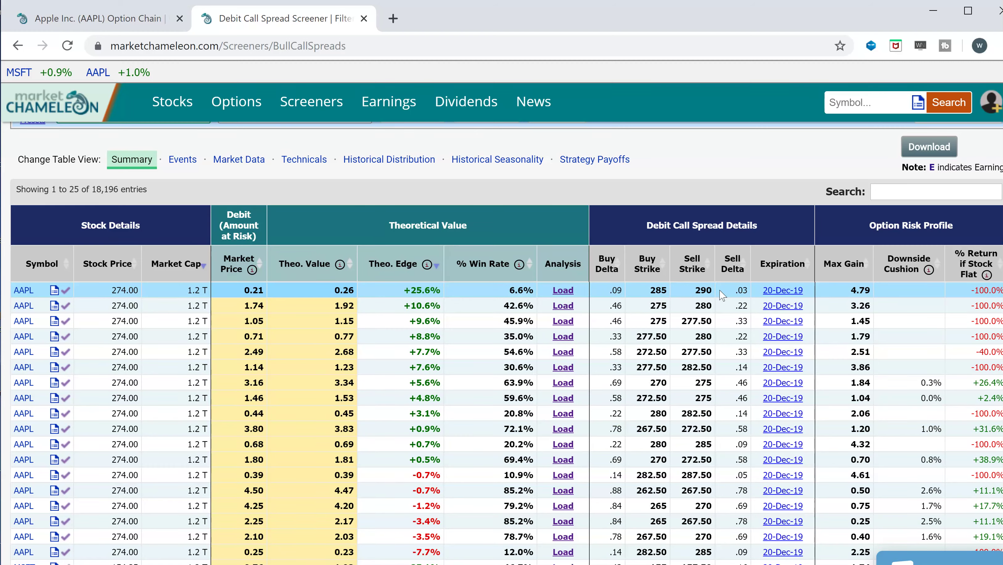
{"action": "double_click", "coordinate": [657, 290]}
{"action": "scroll", "coordinate": [330, 315], "scroll_direction": "up", "scroll_amount": 4}
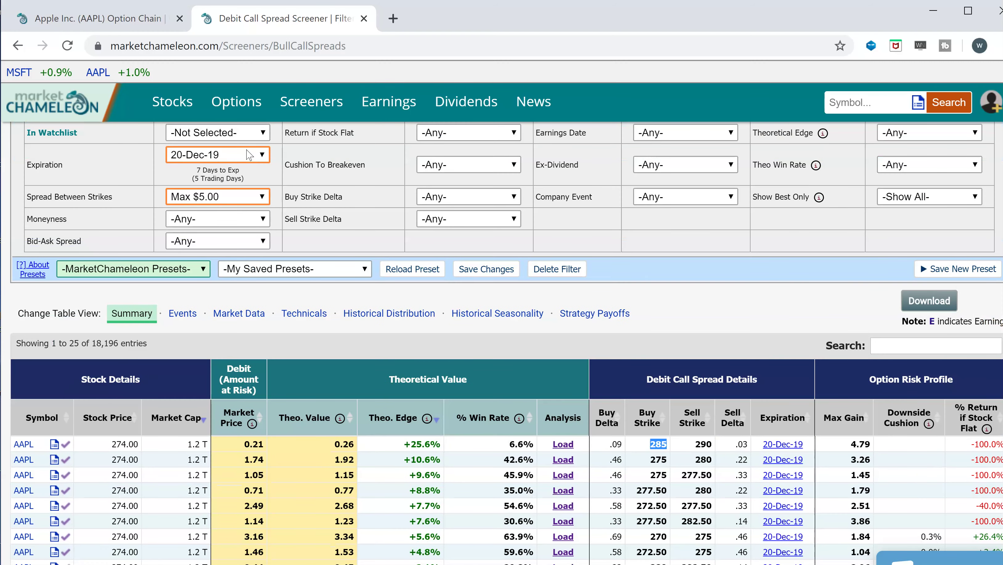
Step: Set the Expiration filter to Next 30 Days, giving 100,018 matching entries
{"action": "mouse_move", "coordinate": [279, 159]}
{"action": "left_mouse_down"}
{"action": "mouse_move", "coordinate": [30, 165]}
{"action": "mouse_move", "coordinate": [262, 163]}
{"action": "left_mouse_up"}
{"action": "left_click", "coordinate": [291, 162]}
{"action": "left_click", "coordinate": [263, 155]}
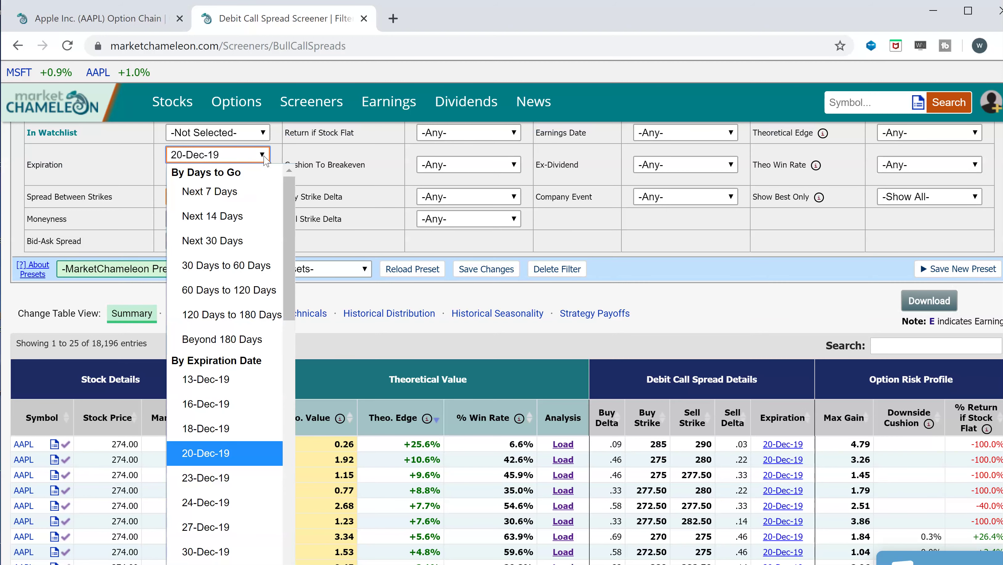
{"action": "left_click", "coordinate": [241, 243]}
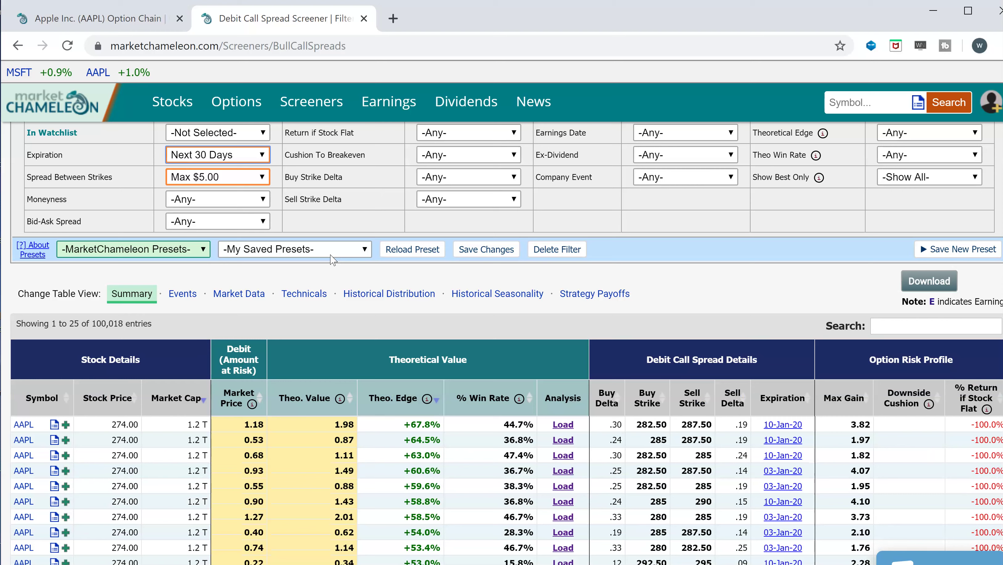
{"action": "left_click_drag", "start_coordinate": [91, 324], "coordinate": [162, 331]}
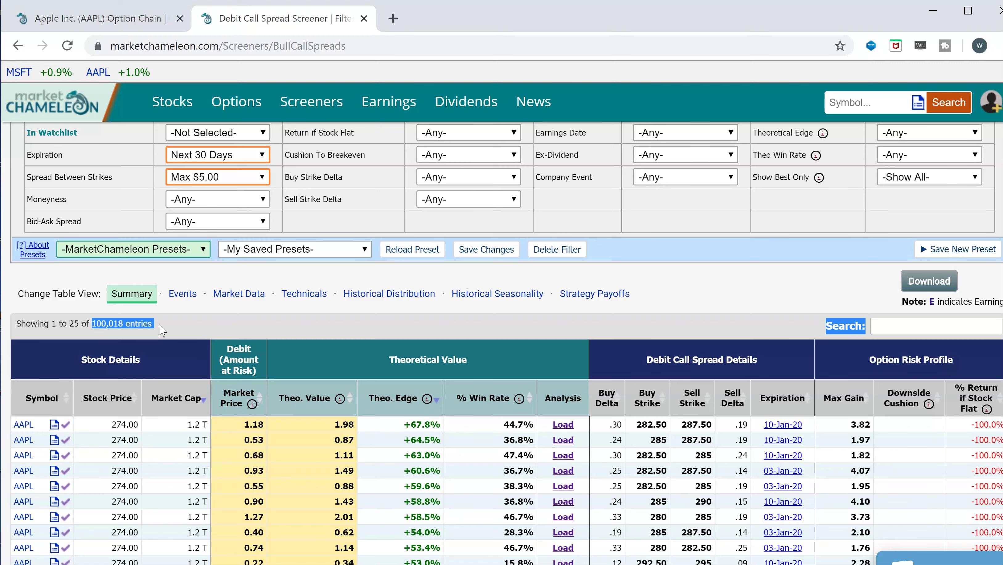
{"action": "scroll", "coordinate": [189, 323], "scroll_direction": "up", "scroll_amount": 4}
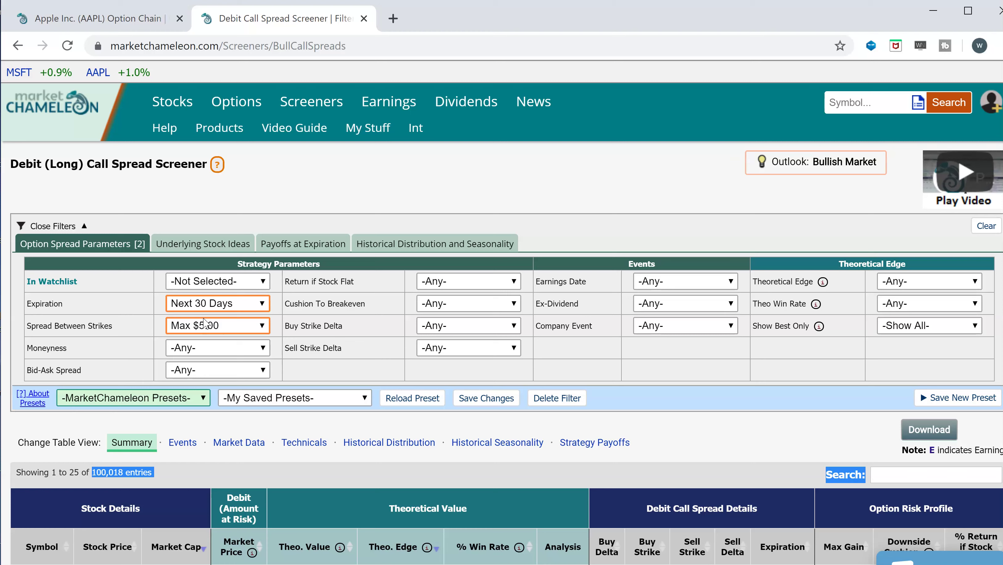
Step: Switch to Historical Seasonality and highlight the 13-Dec to 10-Jan period with 12 observations
{"action": "scroll", "coordinate": [554, 376], "scroll_direction": "down", "scroll_amount": 4}
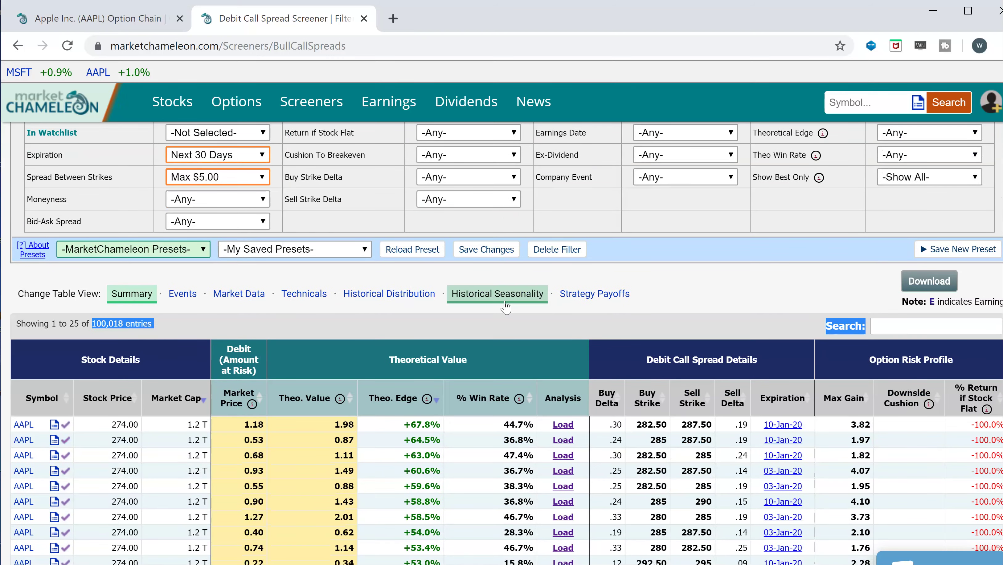
{"action": "left_click", "coordinate": [502, 299]}
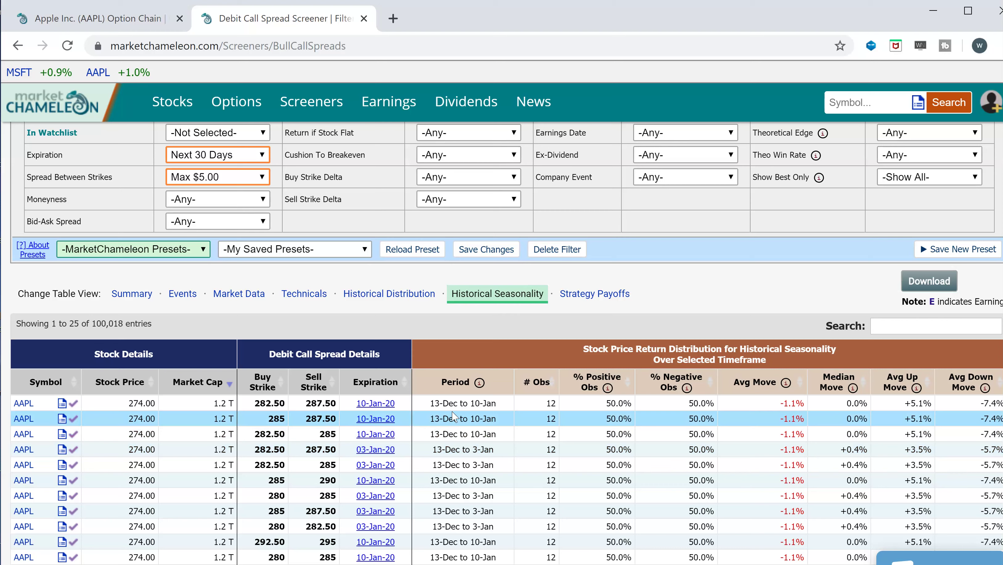
{"action": "left_click_drag", "start_coordinate": [458, 402], "coordinate": [433, 403]}
{"action": "left_click_drag", "start_coordinate": [504, 403], "coordinate": [475, 403]}
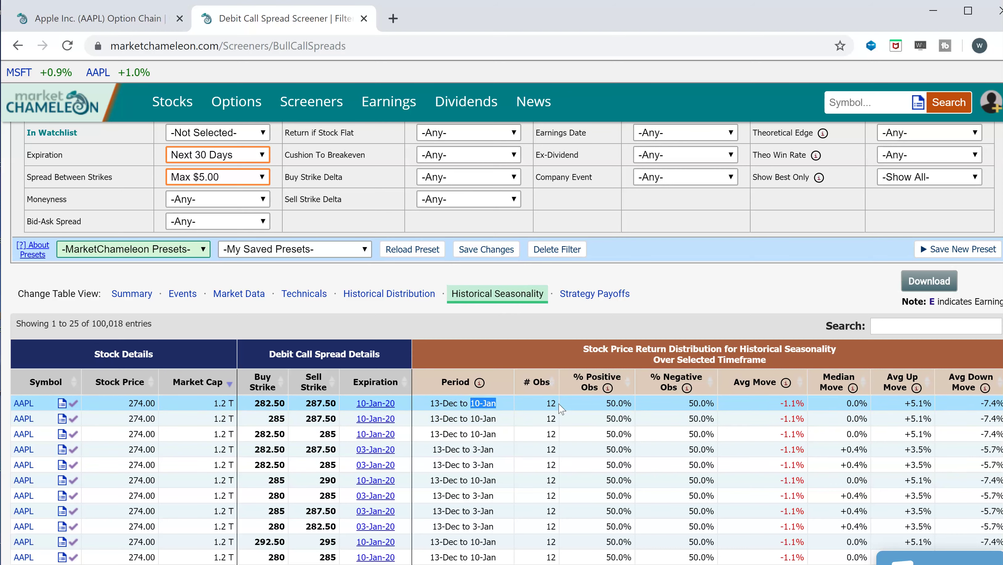
{"action": "left_click_drag", "start_coordinate": [561, 405], "coordinate": [544, 404]}
Step: Highlight row one's 50.0% positive, 50.0% negative observations and -1.1% average move
{"action": "left_click_drag", "start_coordinate": [633, 403], "coordinate": [605, 409]}
{"action": "left_click_drag", "start_coordinate": [716, 402], "coordinate": [687, 408]}
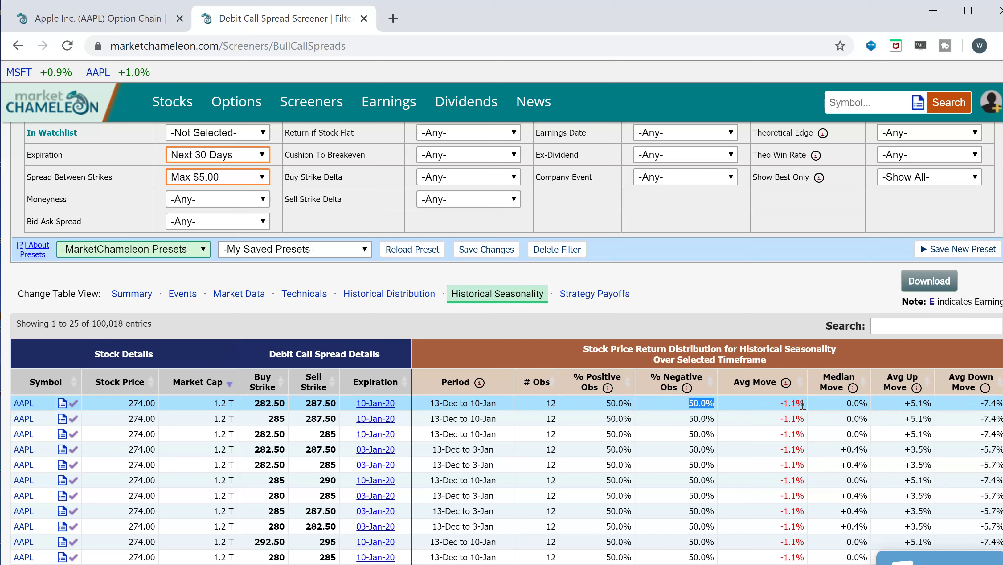
{"action": "left_click_drag", "start_coordinate": [805, 403], "coordinate": [766, 406]}
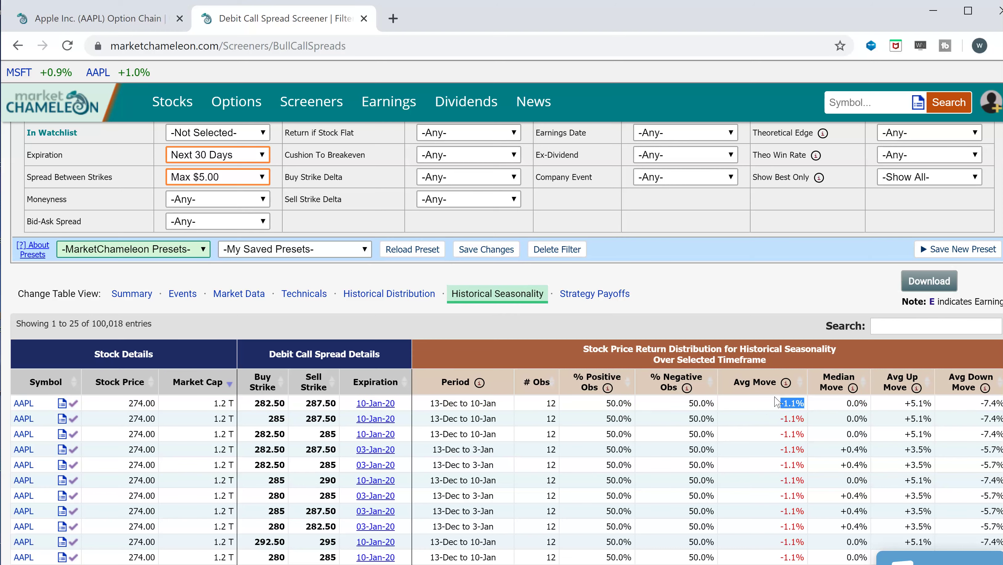
{"action": "left_click", "coordinate": [933, 404]}
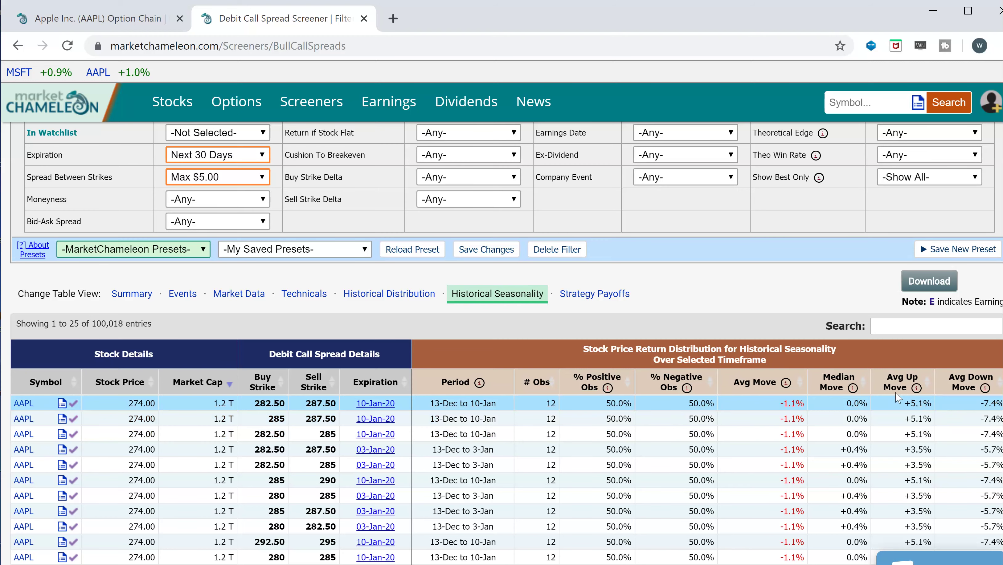
{"action": "scroll", "coordinate": [543, 220], "scroll_direction": "up", "scroll_amount": 2}
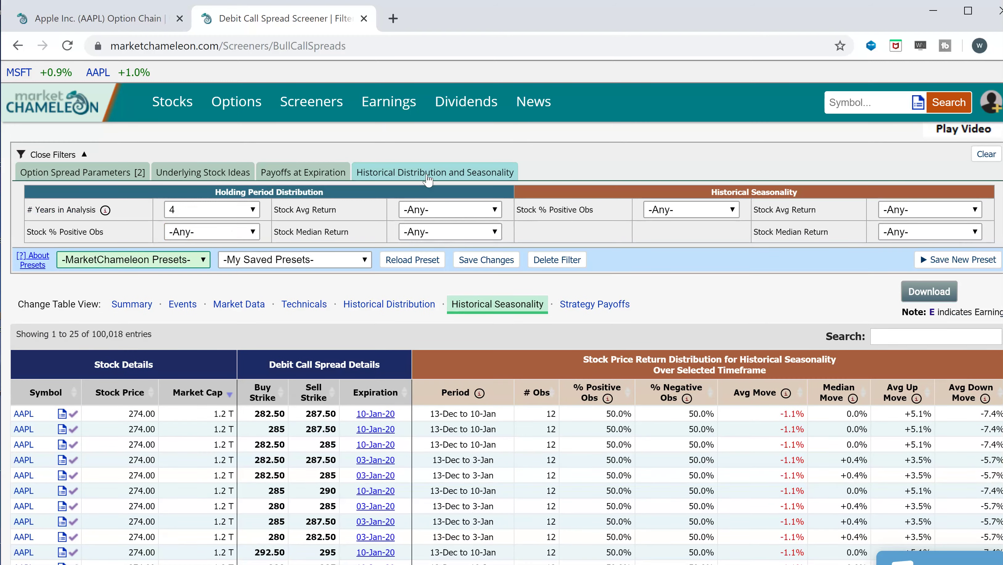
{"action": "left_click", "coordinate": [426, 177]}
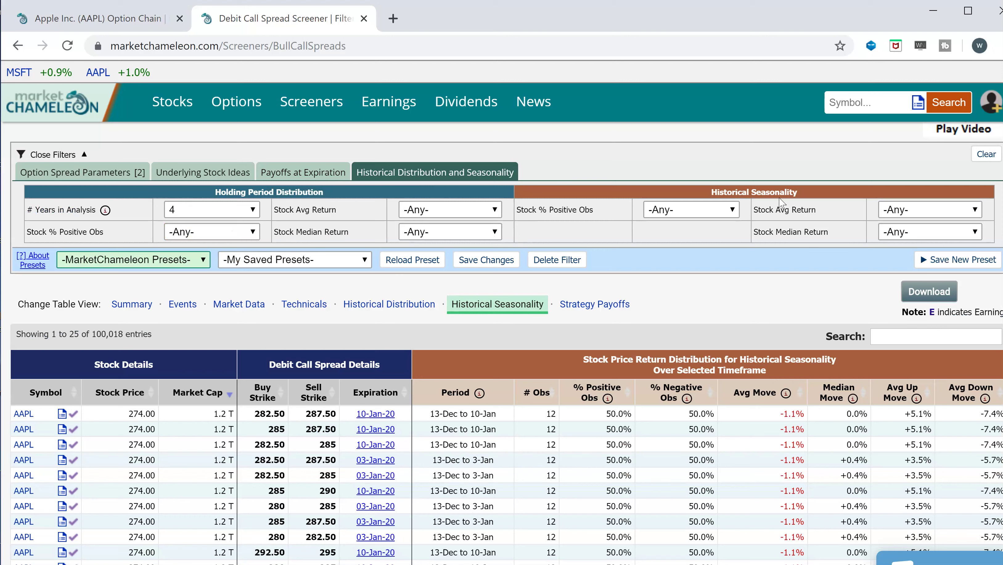
{"action": "left_click_drag", "start_coordinate": [799, 193], "coordinate": [711, 193]}
{"action": "left_click", "coordinate": [731, 209]}
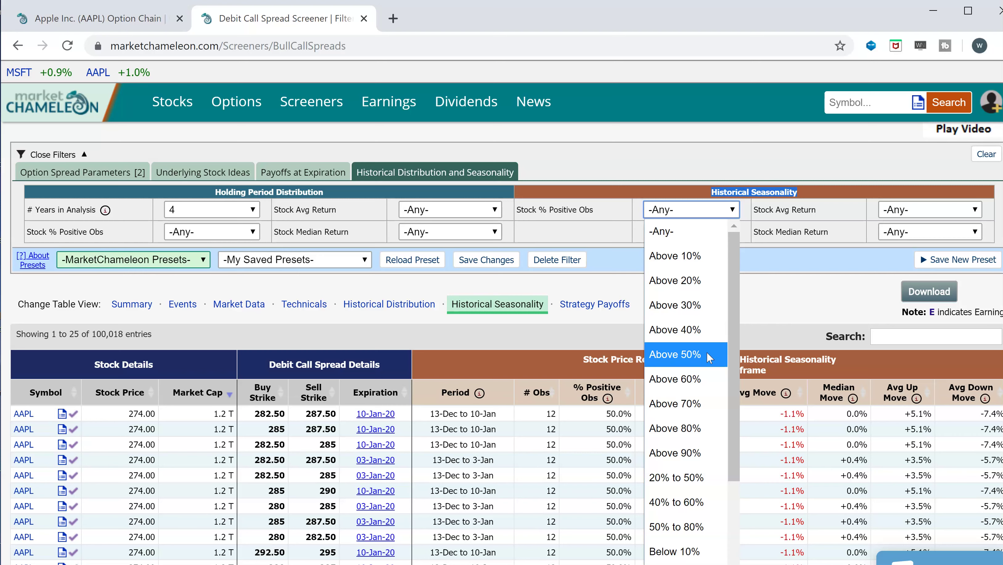
{"action": "left_click", "coordinate": [694, 405]}
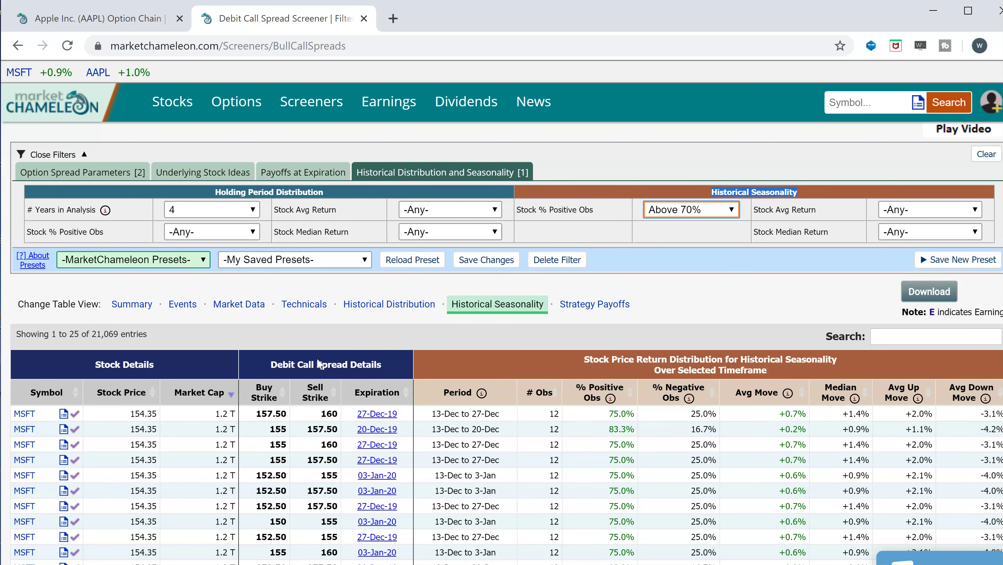
{"action": "left_click_drag", "start_coordinate": [632, 413], "coordinate": [605, 418]}
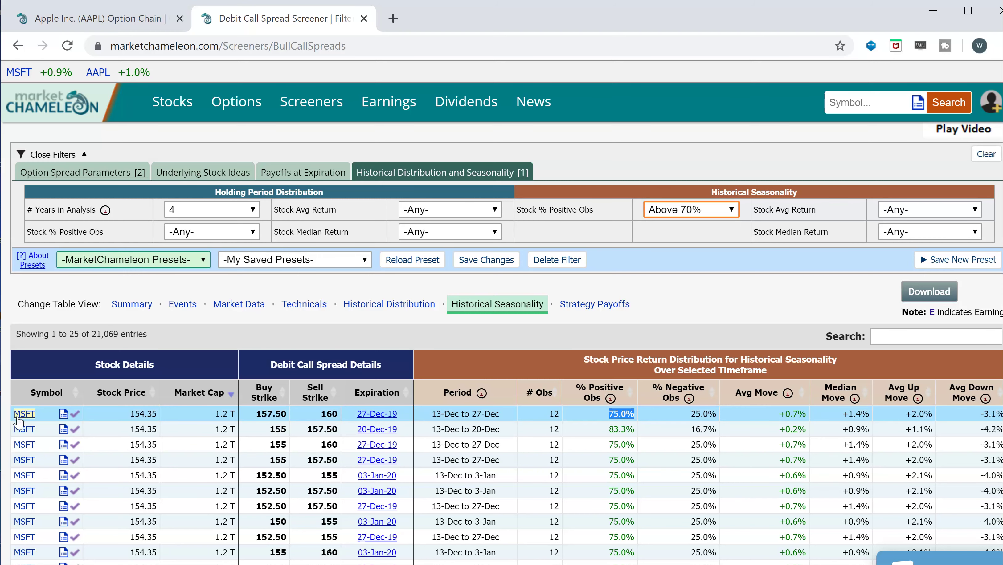
{"action": "left_click_drag", "start_coordinate": [463, 413], "coordinate": [432, 415]}
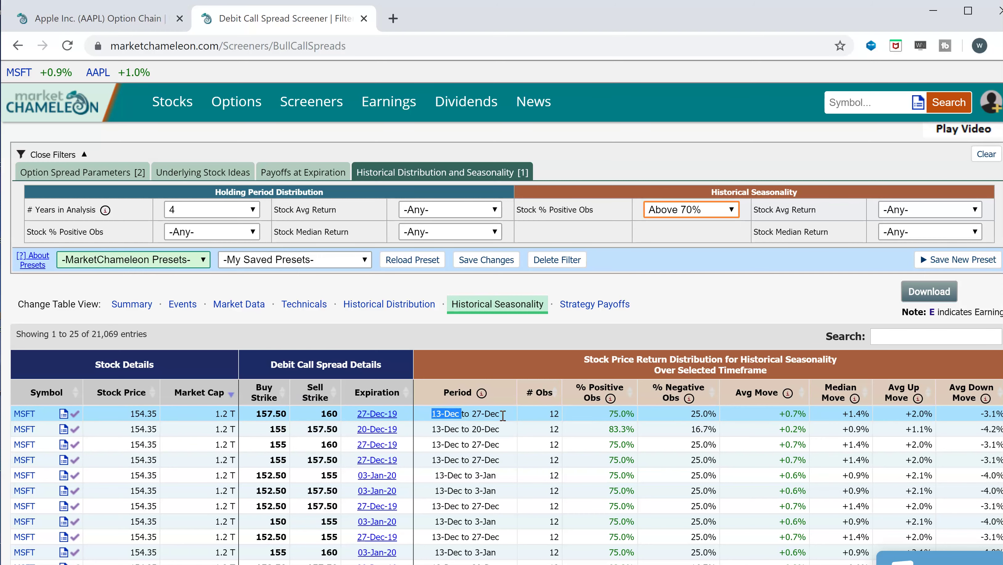
{"action": "left_click_drag", "start_coordinate": [511, 414], "coordinate": [471, 415]}
{"action": "left_click_drag", "start_coordinate": [566, 417], "coordinate": [532, 418]}
{"action": "left_click_drag", "start_coordinate": [635, 413], "coordinate": [596, 418]}
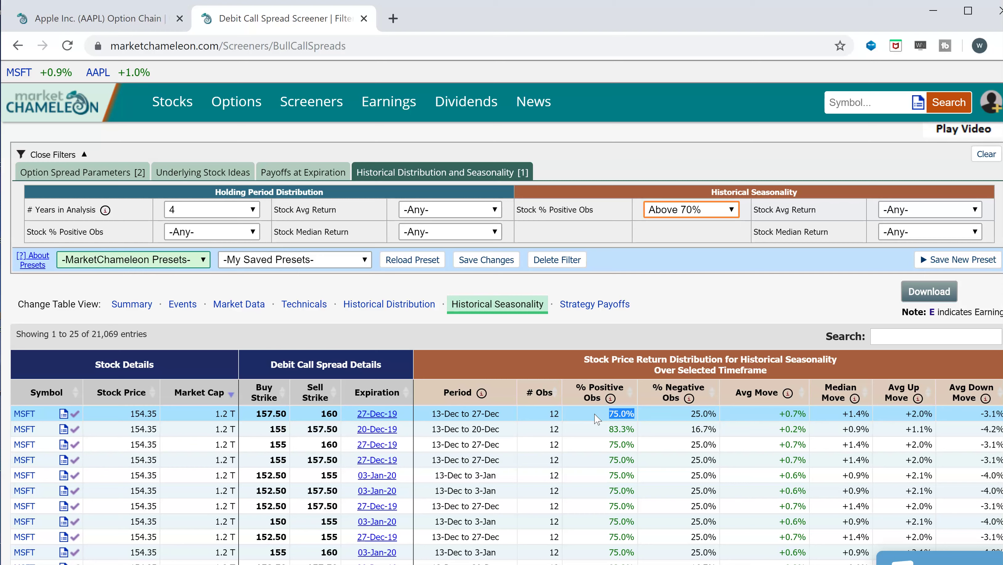
{"action": "left_click_drag", "start_coordinate": [807, 414], "coordinate": [760, 419]}
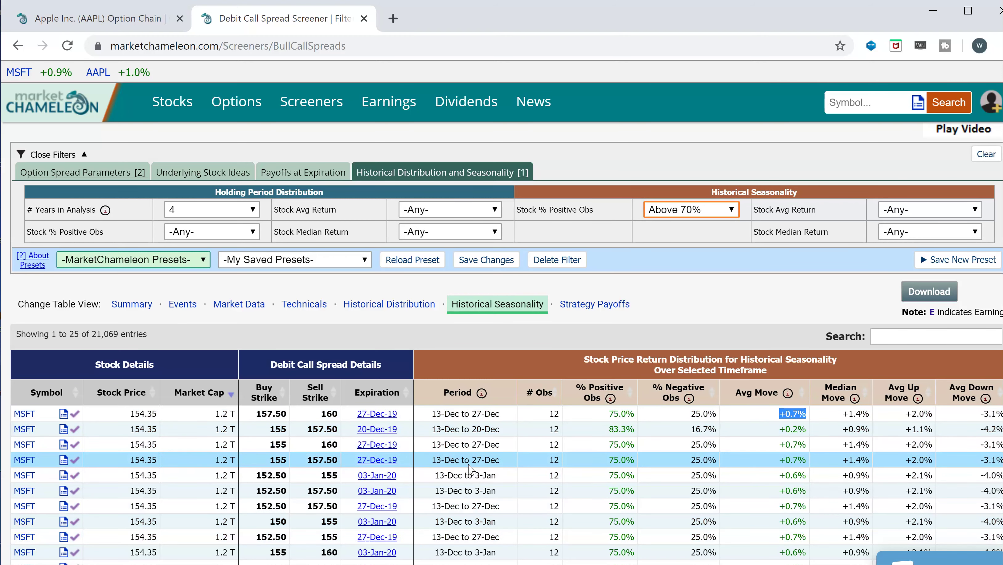
{"action": "scroll", "coordinate": [63, 461], "scroll_direction": "down", "scroll_amount": 3}
{"action": "scroll", "coordinate": [84, 300], "scroll_direction": "up", "scroll_amount": 2}
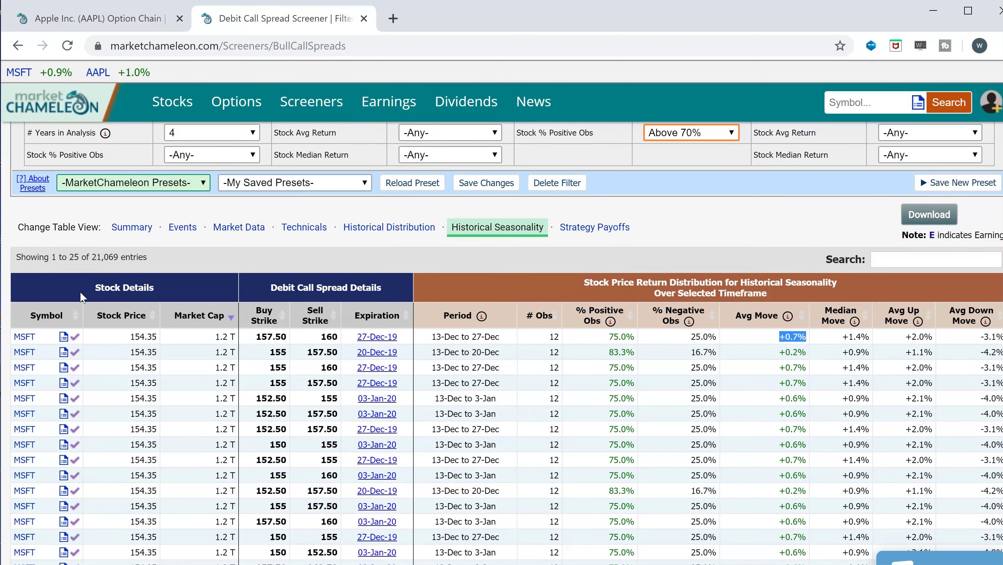
{"action": "left_click_drag", "start_coordinate": [118, 258], "coordinate": [90, 252]}
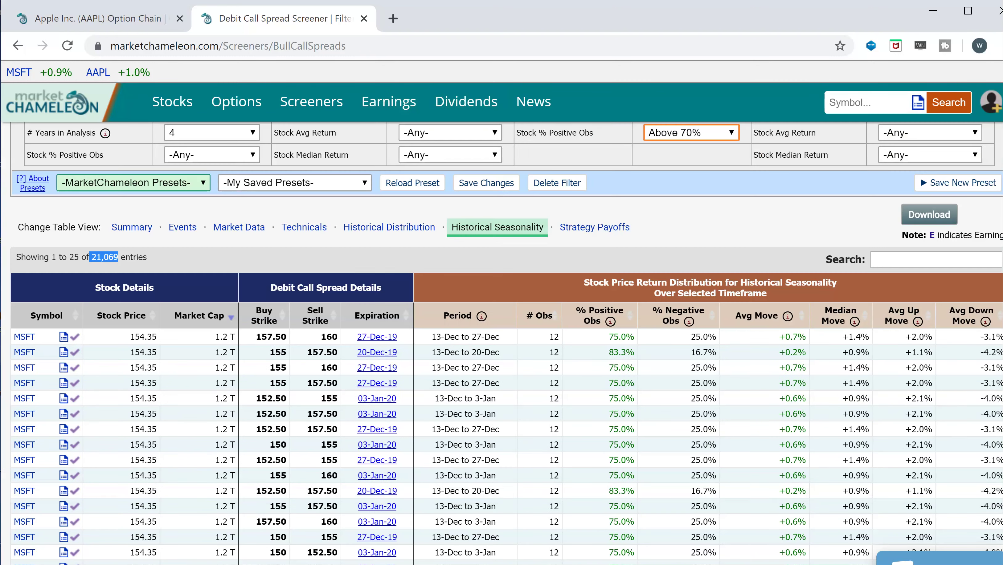
Step: Switch the results table to the Summary view
{"action": "left_click", "coordinate": [128, 233]}
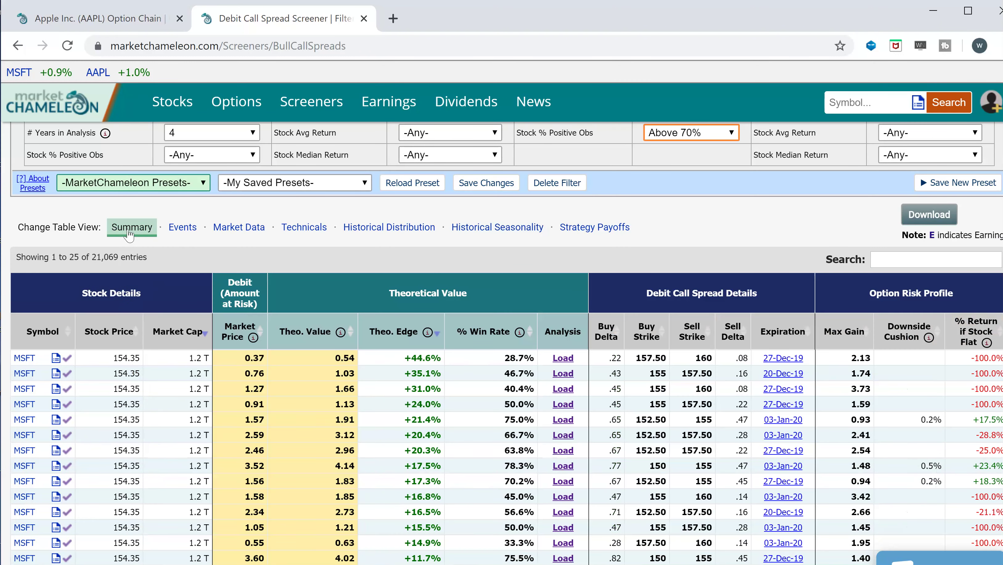
{"action": "scroll", "coordinate": [367, 405], "scroll_direction": "down", "scroll_amount": 2}
{"action": "scroll", "coordinate": [367, 405], "scroll_direction": "up", "scroll_amount": 4}
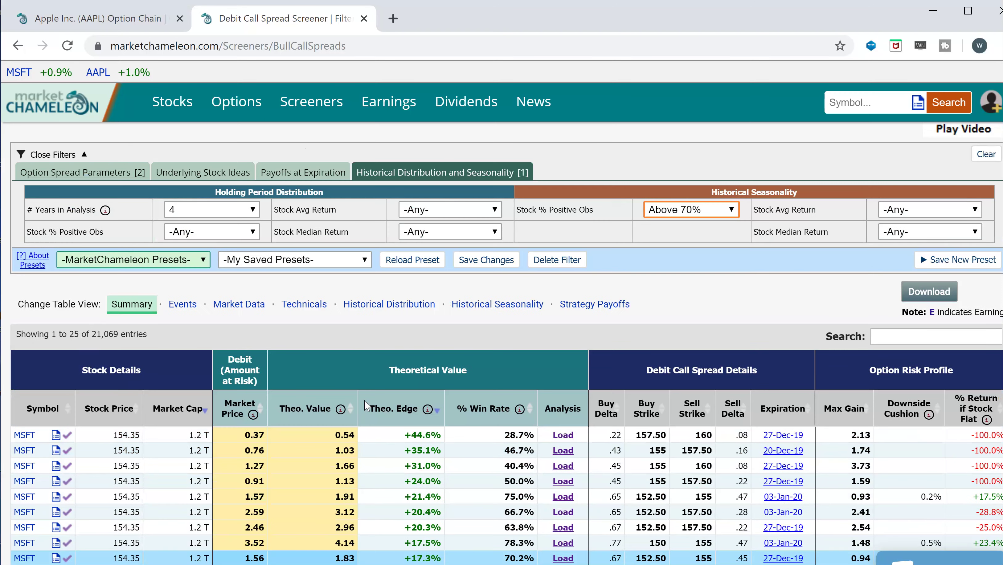
{"action": "scroll", "coordinate": [367, 405], "scroll_direction": "down", "scroll_amount": 2}
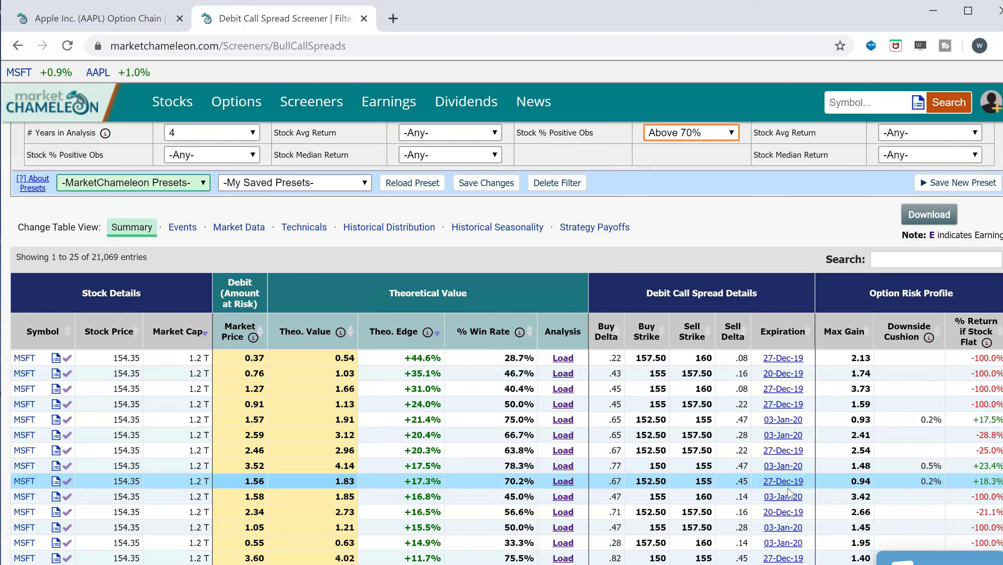
Step: Highlight the first spread's 157.50/160 strikes, 0.37 market price and 0.54 theoretical value
{"action": "left_click_drag", "start_coordinate": [711, 358], "coordinate": [685, 359]}
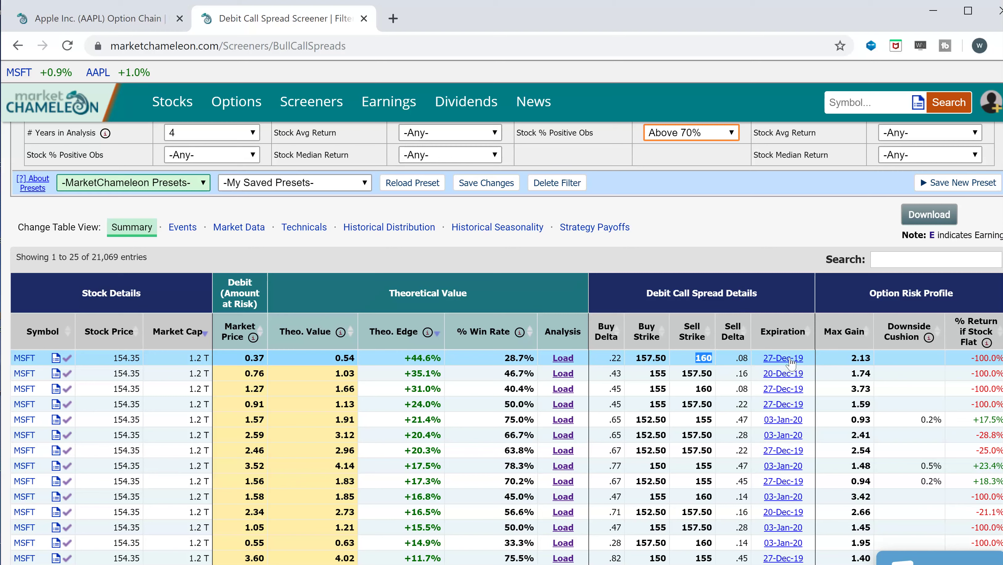
{"action": "left_click_drag", "start_coordinate": [670, 362], "coordinate": [637, 362]}
{"action": "left_click_drag", "start_coordinate": [715, 358], "coordinate": [638, 375]}
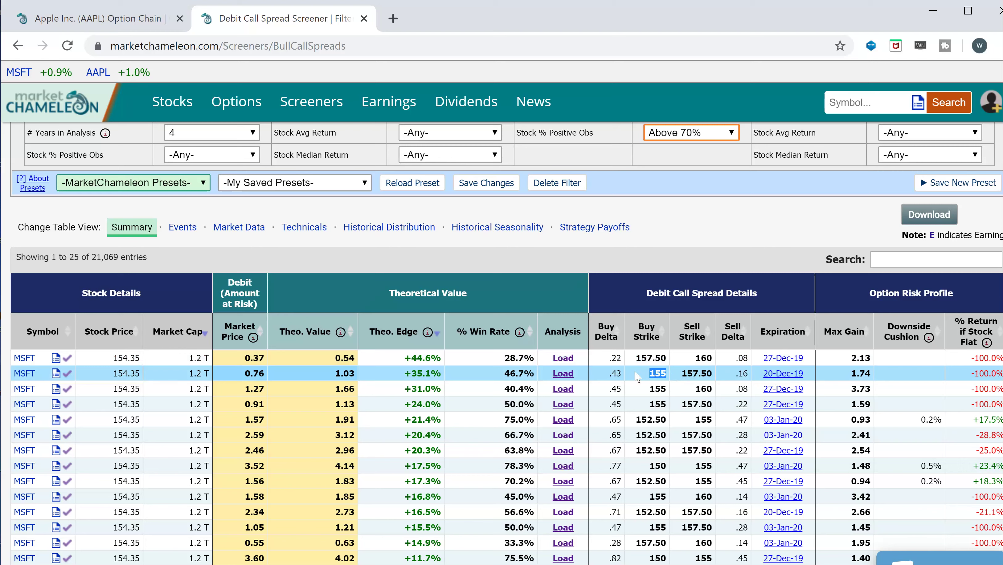
{"action": "left_click_drag", "start_coordinate": [715, 376], "coordinate": [681, 374]}
{"action": "left_click_drag", "start_coordinate": [273, 361], "coordinate": [239, 362]}
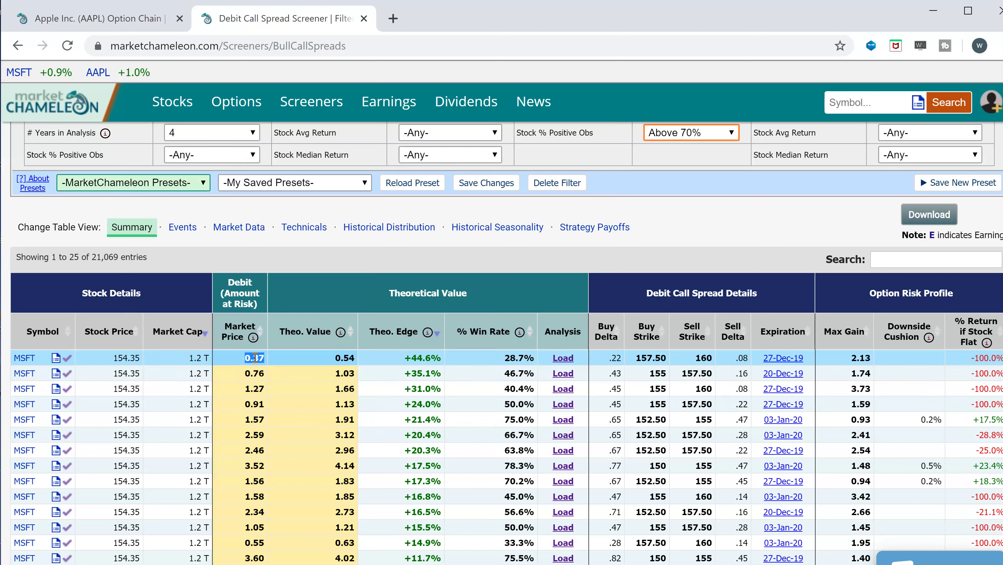
{"action": "left_click", "coordinate": [355, 362]}
{"action": "left_click_drag", "start_coordinate": [355, 362], "coordinate": [328, 362]}
Step: Highlight the first spread's 160 strike, 0.54 theoretical value, +44.6% edge and 28.7% win rate
{"action": "left_click_drag", "start_coordinate": [717, 358], "coordinate": [633, 361]}
{"action": "left_click_drag", "start_coordinate": [720, 358], "coordinate": [692, 361]}
{"action": "double_click", "coordinate": [345, 358]}
{"action": "double_click", "coordinate": [433, 358]}
{"action": "double_click", "coordinate": [259, 358]}
{"action": "double_click", "coordinate": [336, 358]}
{"action": "left_click_drag", "start_coordinate": [536, 358], "coordinate": [498, 362]}
Step: Load the first spread's theoretical value analysis, close it, and show the Option Spread Parameters
{"action": "left_click", "coordinate": [567, 358]}
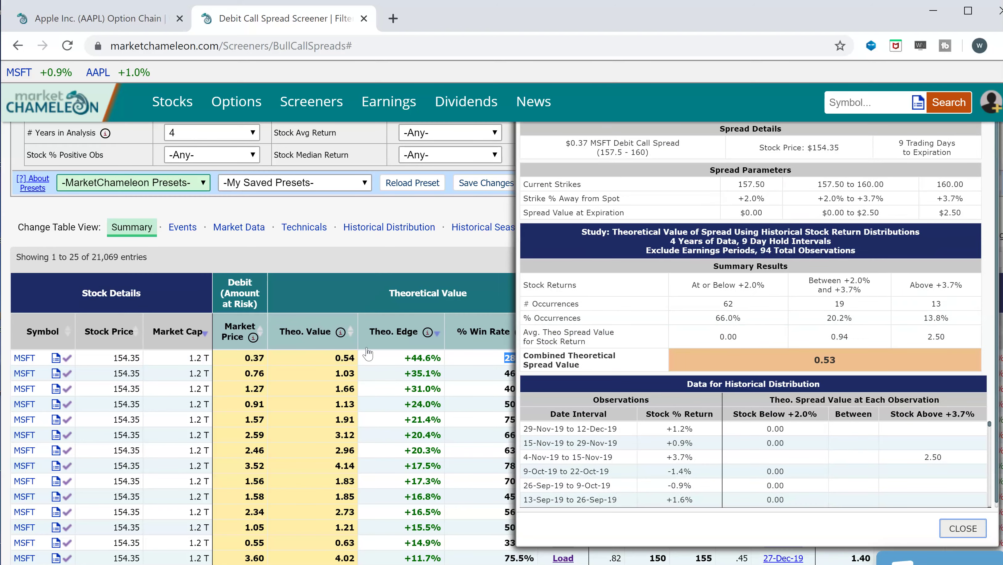
{"action": "left_click", "coordinate": [965, 529]}
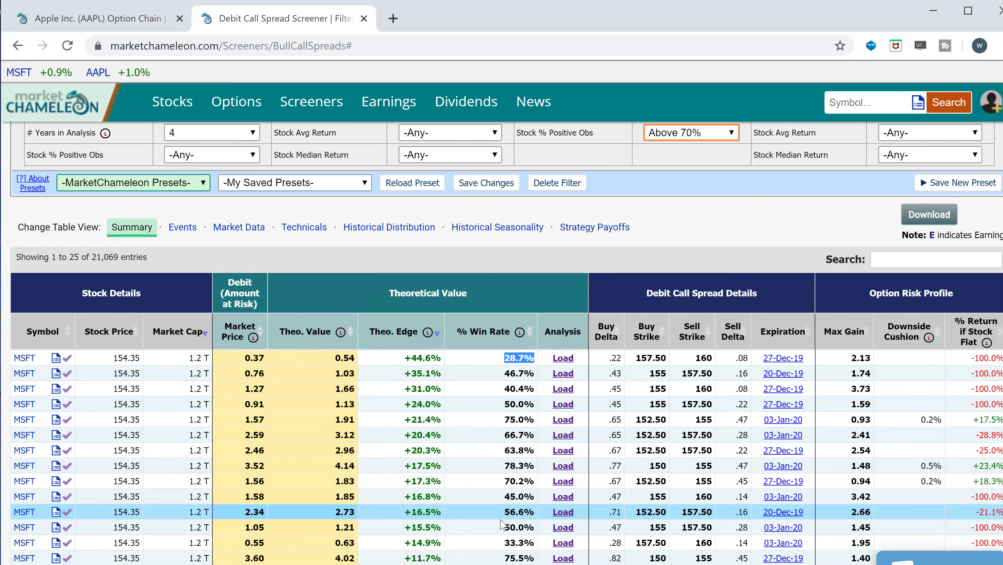
{"action": "scroll", "coordinate": [145, 261], "scroll_direction": "up", "scroll_amount": 4}
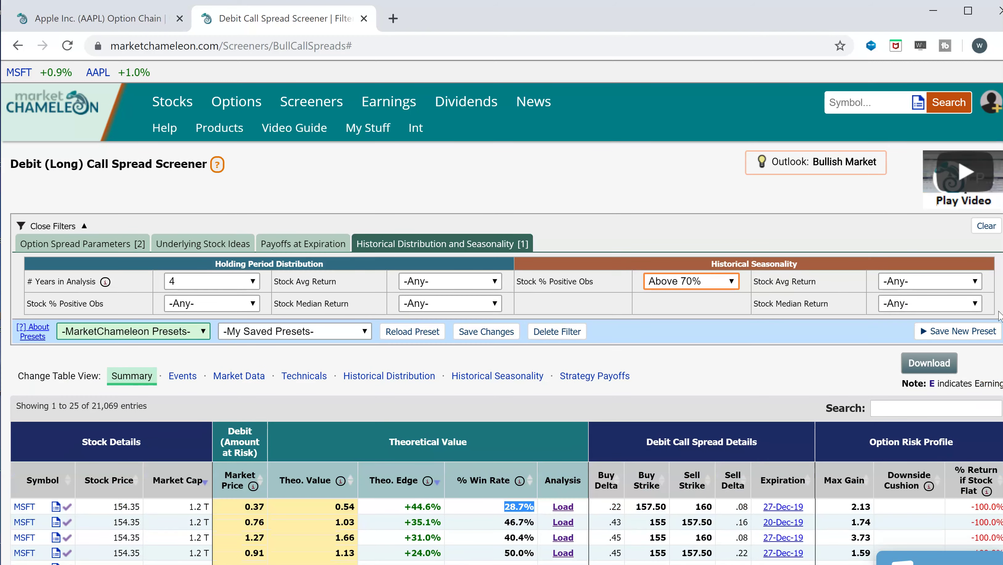
{"action": "left_click", "coordinate": [109, 245]}
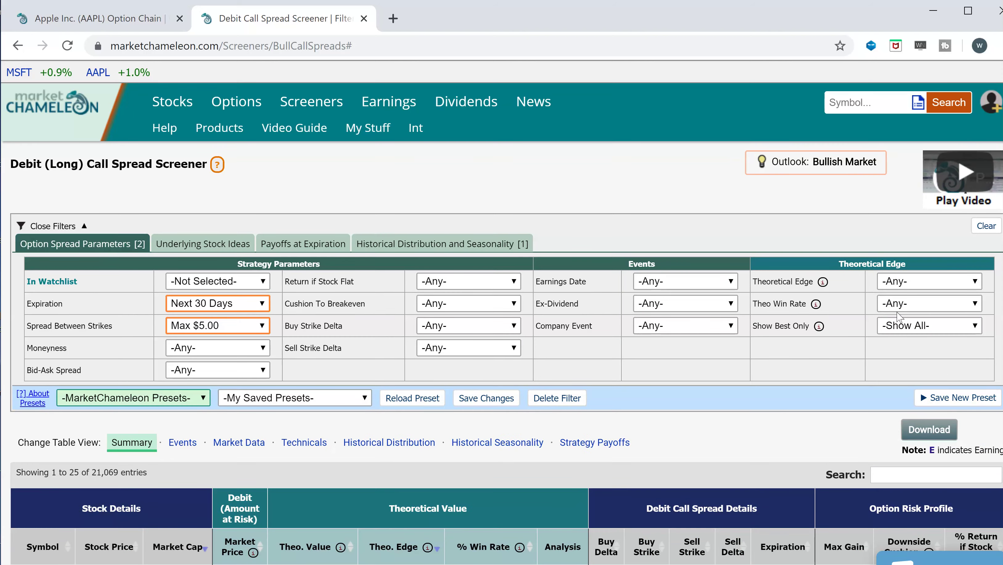
Step: Set the Theoretical Edge filter to Above +10%
{"action": "scroll", "coordinate": [951, 375], "scroll_direction": "down", "scroll_amount": 2}
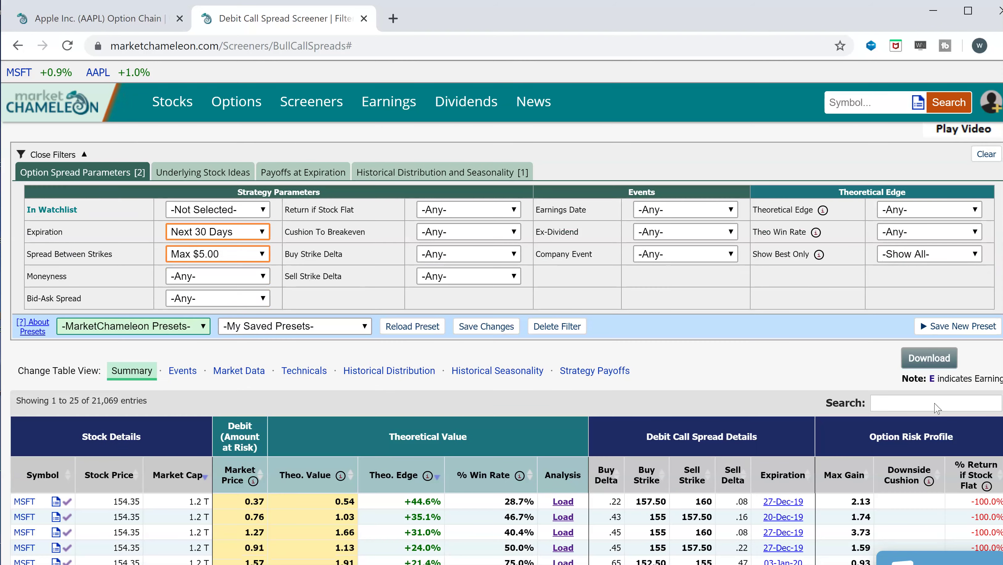
{"action": "left_click", "coordinate": [976, 212]}
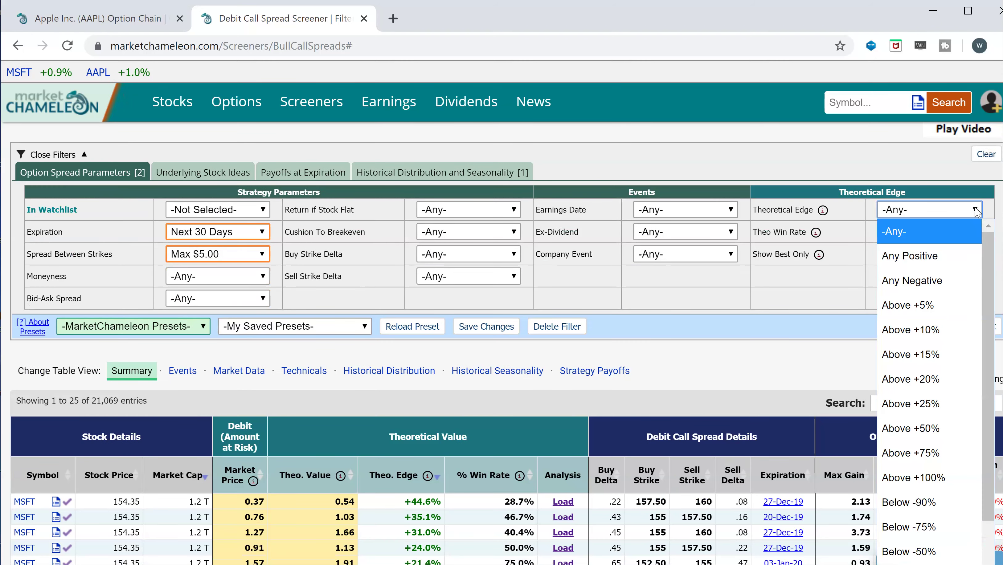
{"action": "left_click", "coordinate": [917, 331]}
{"action": "scroll", "coordinate": [340, 387], "scroll_direction": "down", "scroll_amount": 4}
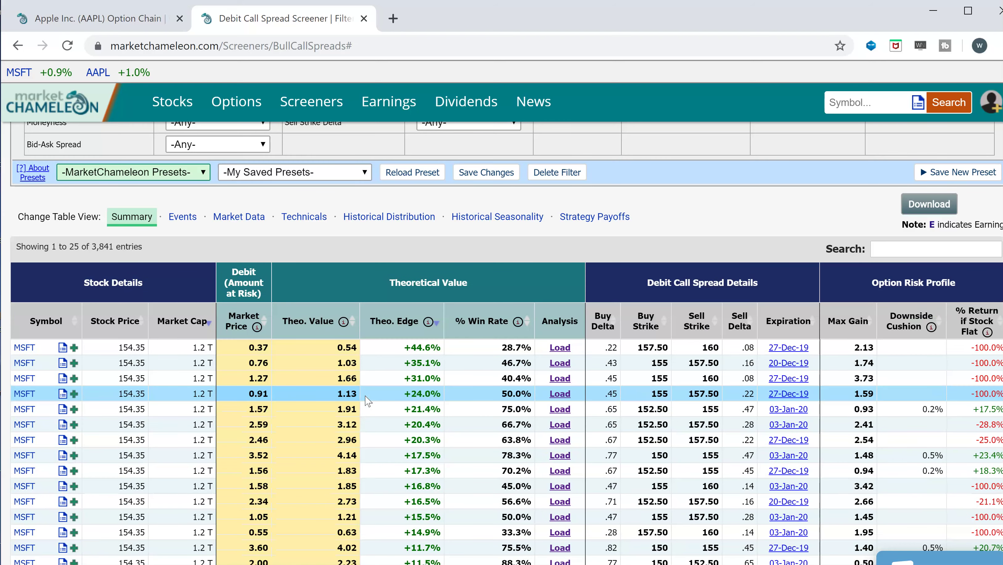
Step: Highlight the top MSFT spread's 0.37 market price, +44.6% edge and 28.7% win rate
{"action": "left_click_drag", "start_coordinate": [270, 348], "coordinate": [250, 347]}
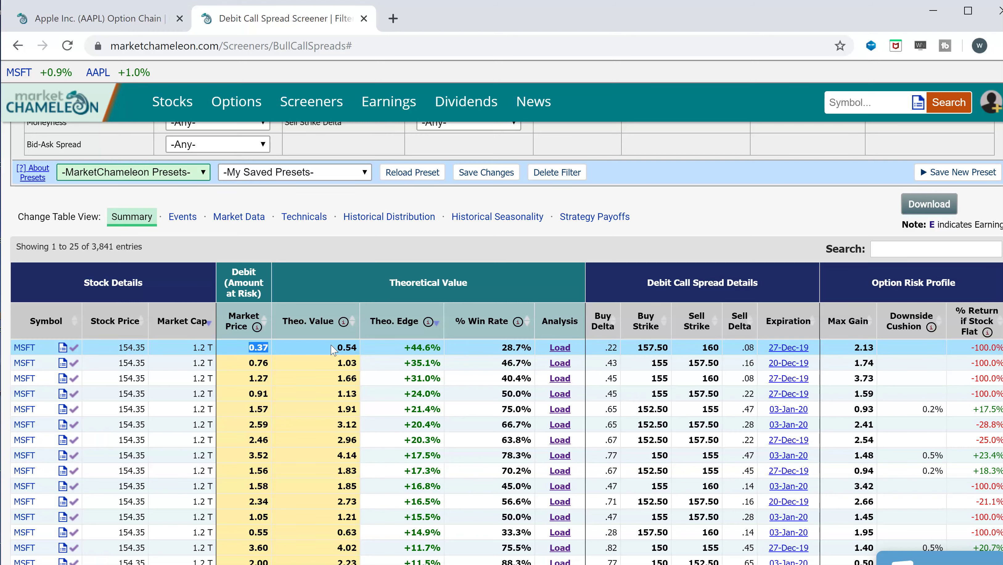
{"action": "left_click_drag", "start_coordinate": [352, 347], "coordinate": [337, 347]}
{"action": "left_click_drag", "start_coordinate": [441, 348], "coordinate": [404, 351]}
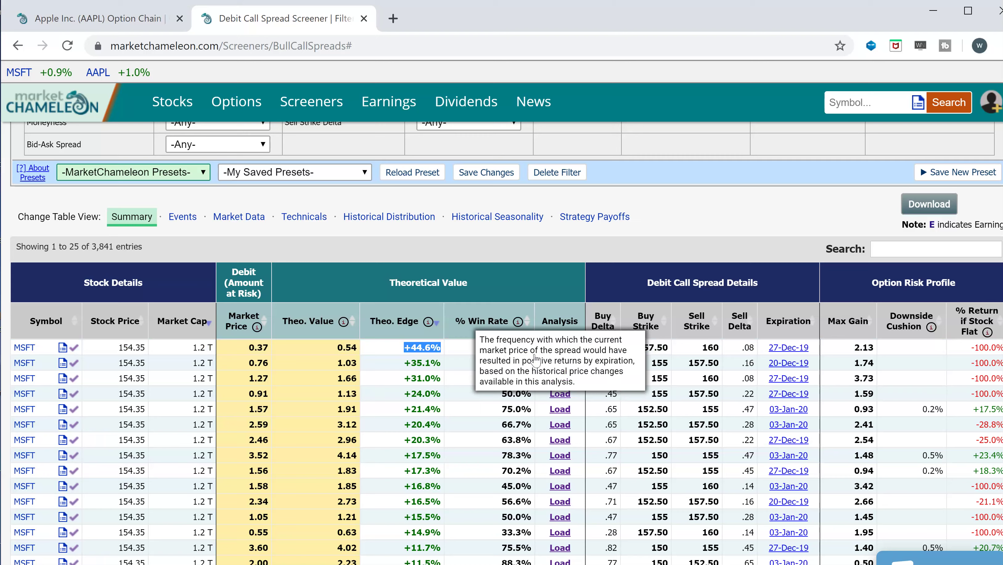
{"action": "left_click", "coordinate": [518, 345]}
{"action": "left_click_drag", "start_coordinate": [518, 345], "coordinate": [494, 348]}
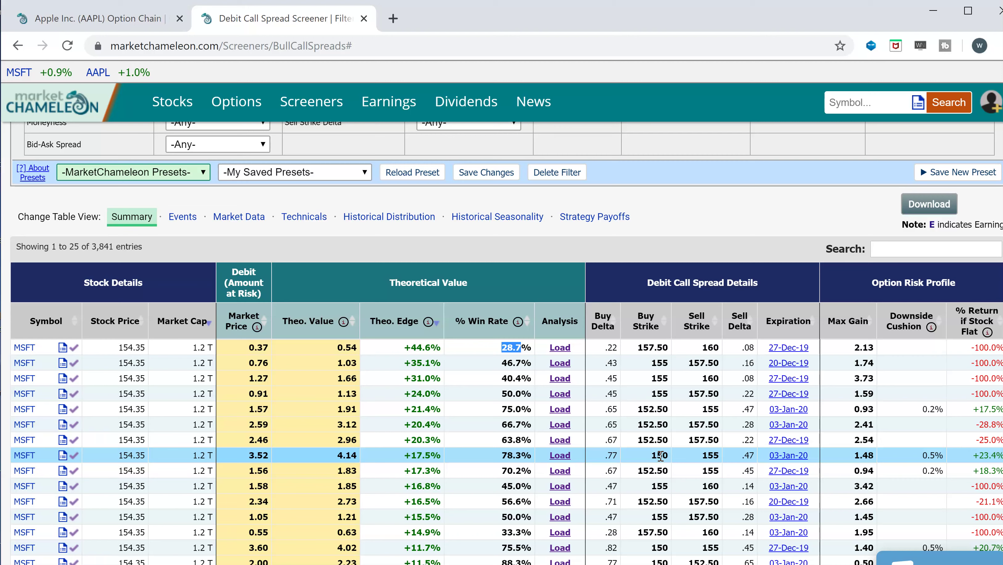
{"action": "left_click_drag", "start_coordinate": [270, 348], "coordinate": [259, 344]}
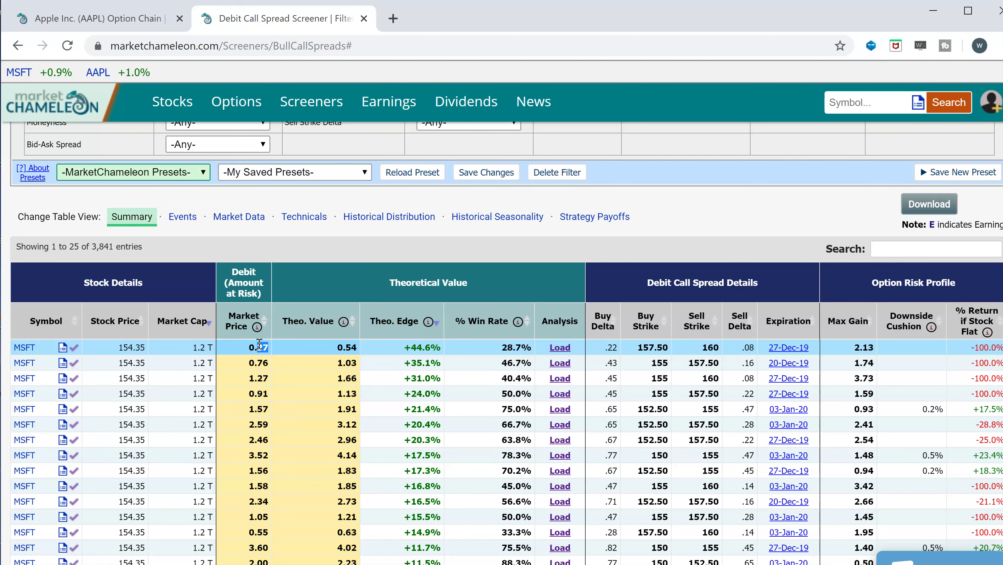
{"action": "double_click", "coordinate": [255, 343]}
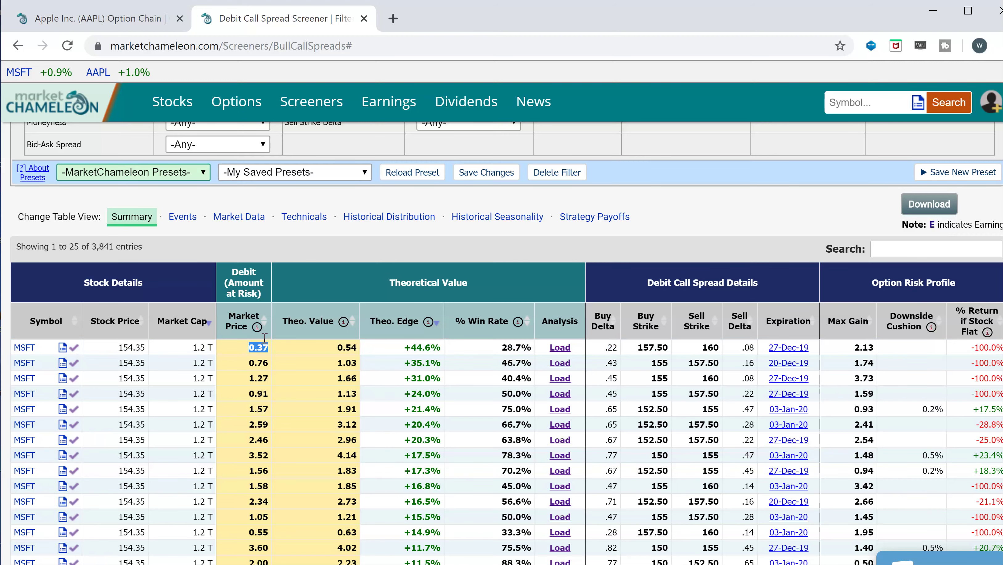
{"action": "scroll", "coordinate": [957, 244], "scroll_direction": "up", "scroll_amount": 5}
{"action": "left_click", "coordinate": [975, 305]}
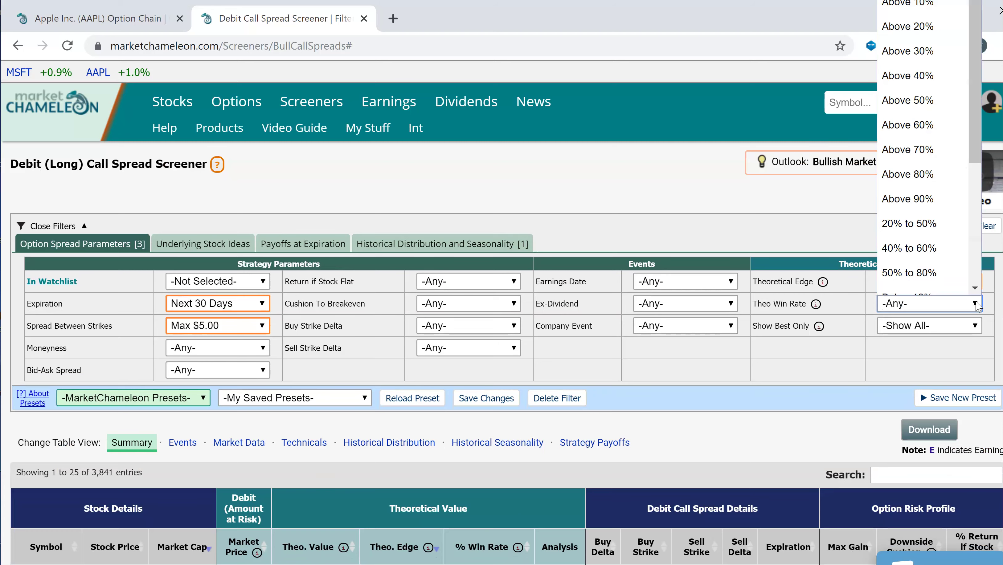
{"action": "scroll", "coordinate": [910, 182], "scroll_direction": "down", "scroll_amount": 1}
{"action": "left_click", "coordinate": [919, 143]}
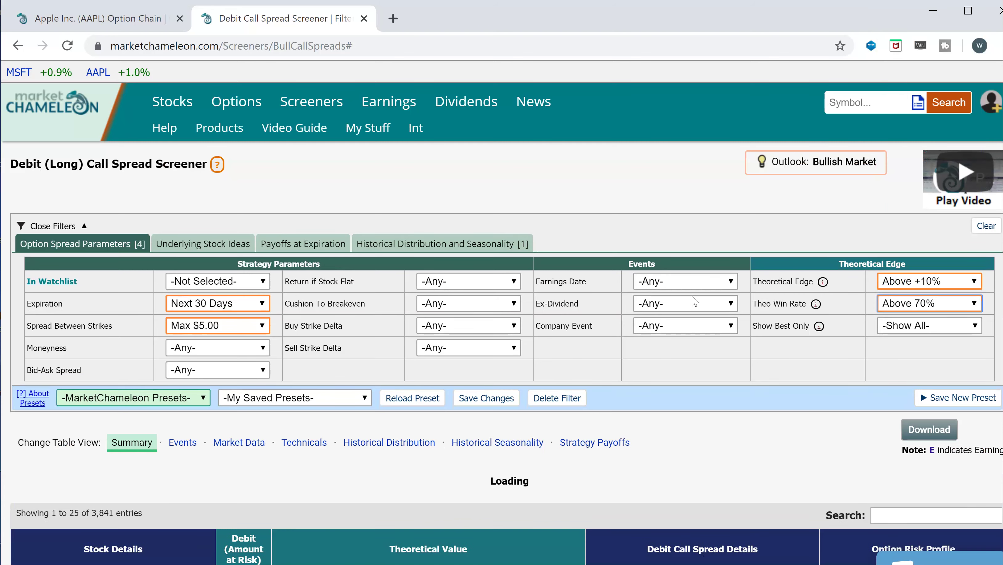
{"action": "scroll", "coordinate": [732, 491], "scroll_direction": "down", "scroll_amount": 3}
{"action": "scroll", "coordinate": [732, 491], "scroll_direction": "down", "scroll_amount": 4}
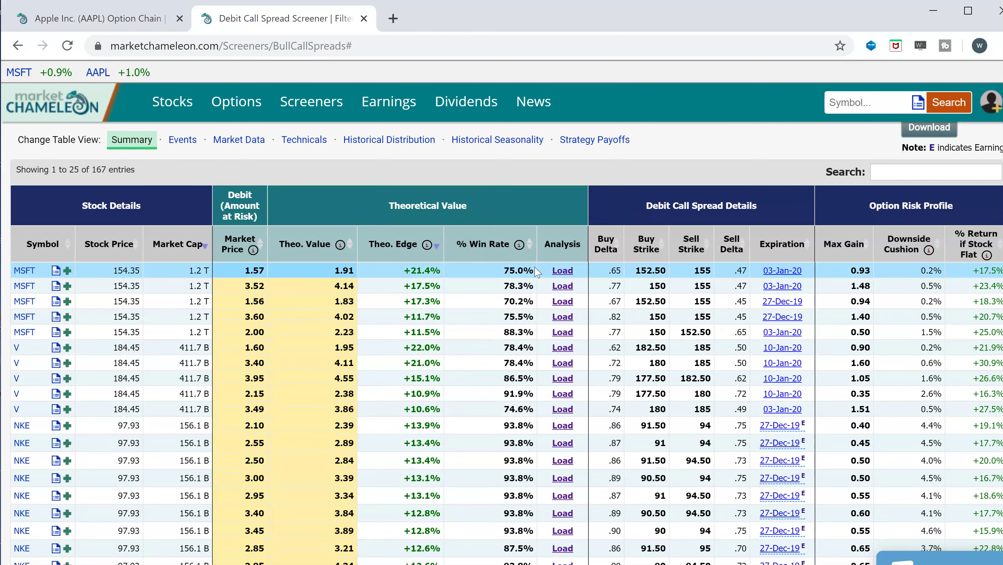
{"action": "left_click_drag", "start_coordinate": [534, 271], "coordinate": [493, 304]}
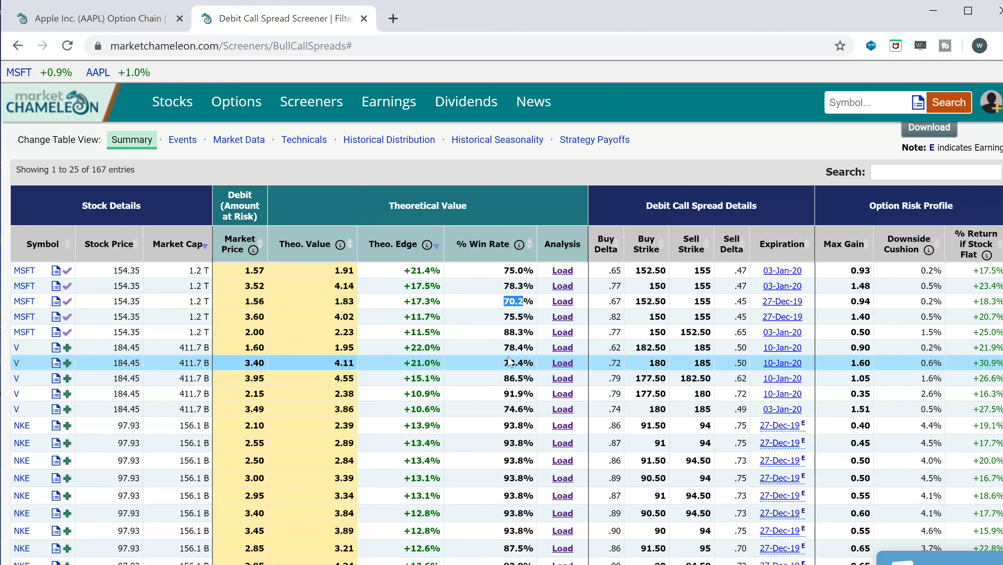
{"action": "left_click_drag", "start_coordinate": [444, 272], "coordinate": [409, 302]}
{"action": "left_click_drag", "start_coordinate": [109, 169], "coordinate": [86, 168]}
{"action": "scroll", "coordinate": [477, 455], "scroll_direction": "down", "scroll_amount": 5}
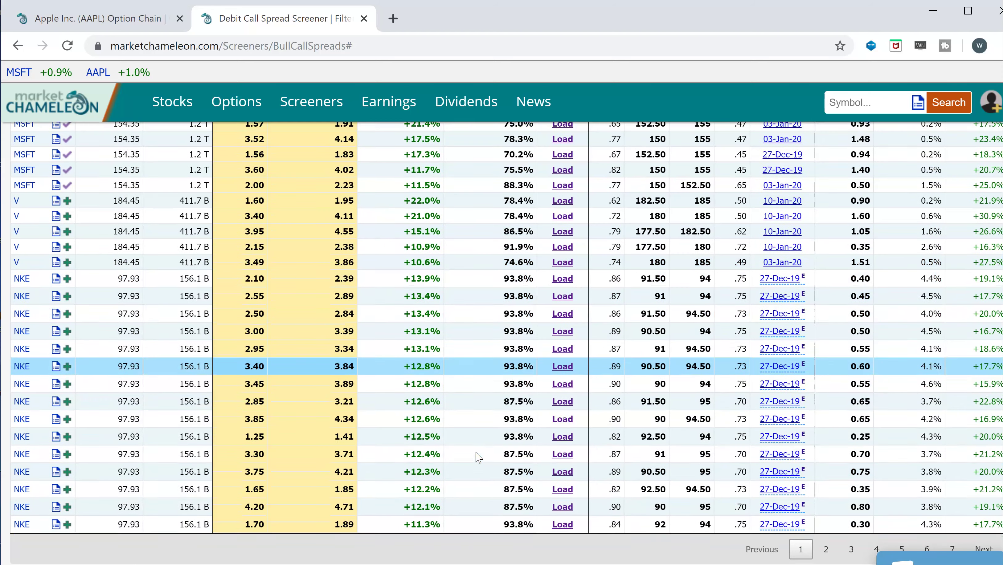
{"action": "scroll", "coordinate": [478, 457], "scroll_direction": "up", "scroll_amount": 8}
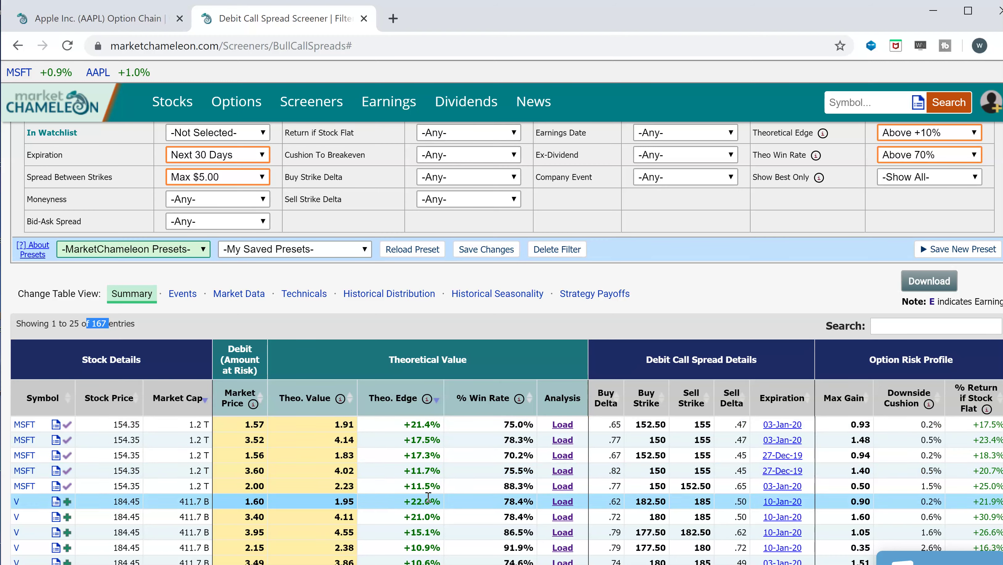
{"action": "scroll", "coordinate": [421, 483], "scroll_direction": "down", "scroll_amount": 3}
{"action": "scroll", "coordinate": [421, 483], "scroll_direction": "down", "scroll_amount": 1}
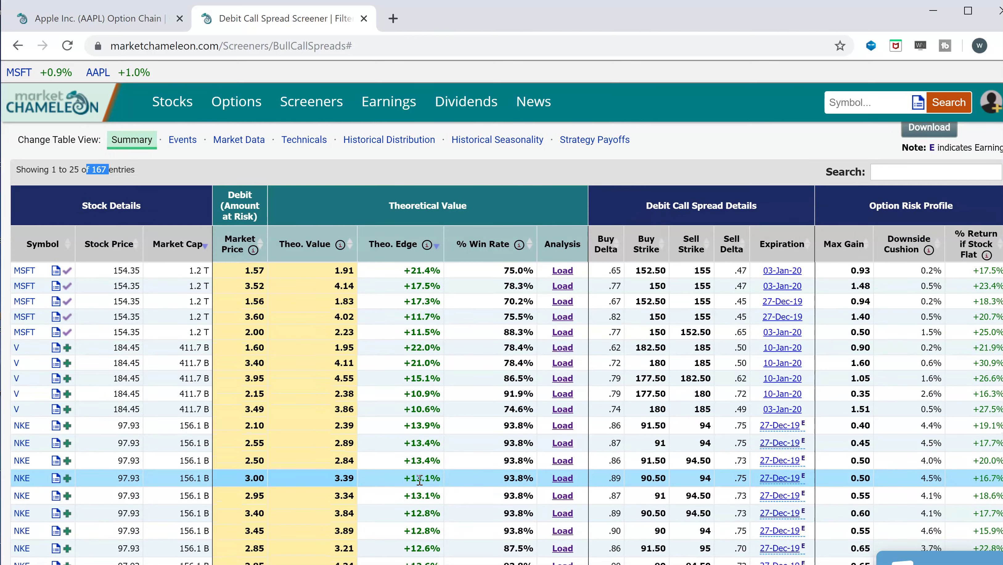
{"action": "scroll", "coordinate": [420, 480], "scroll_direction": "up", "scroll_amount": 2}
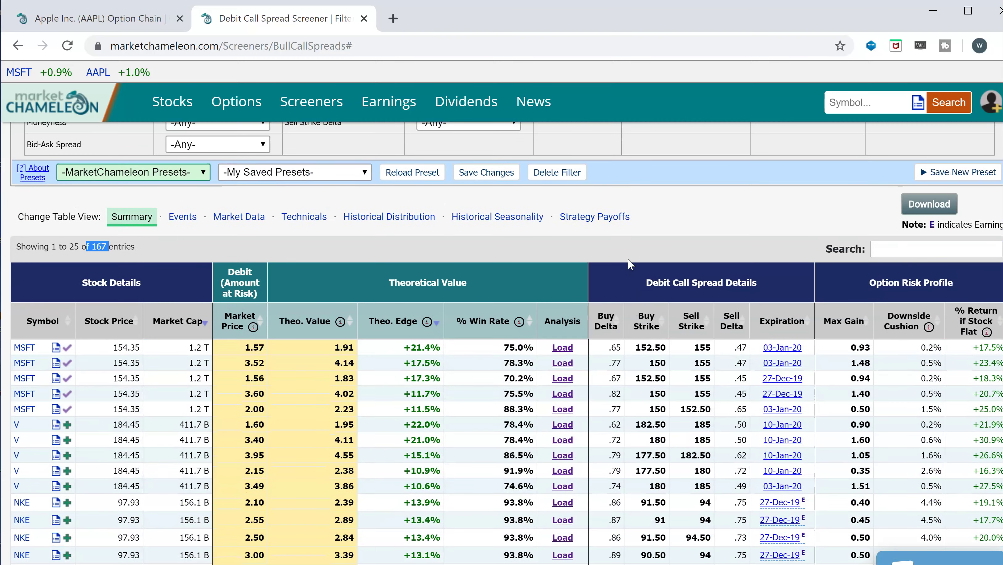
Step: Switch the 167 results to Strategy Payoffs and highlight MSFT spreads' If Avg Seasonal Move returns
{"action": "left_click", "coordinate": [611, 219]}
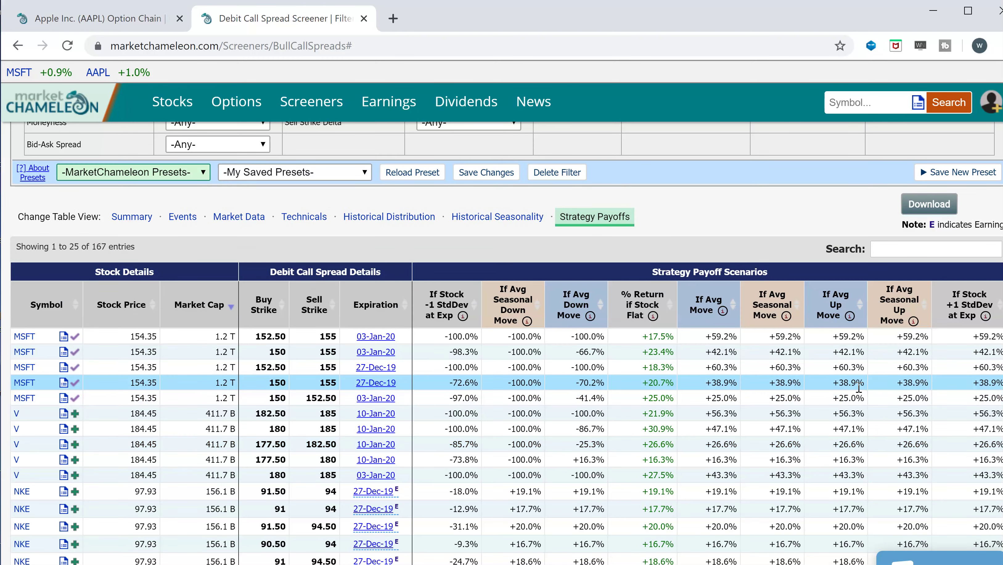
{"action": "scroll", "coordinate": [858, 394], "scroll_direction": "up", "scroll_amount": 2}
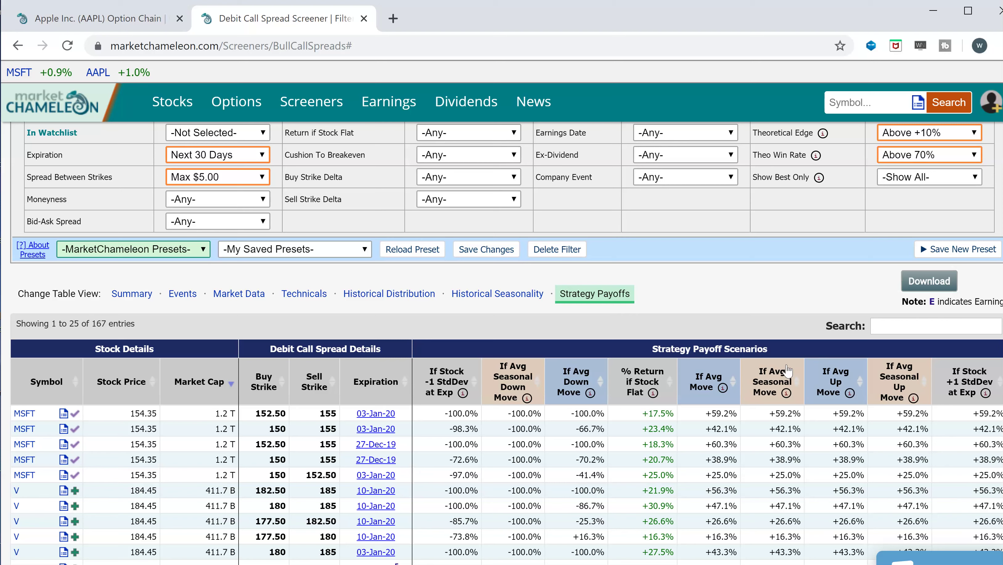
{"action": "triple_click", "coordinate": [786, 415]}
{"action": "left_click_drag", "start_coordinate": [791, 429], "coordinate": [756, 467]}
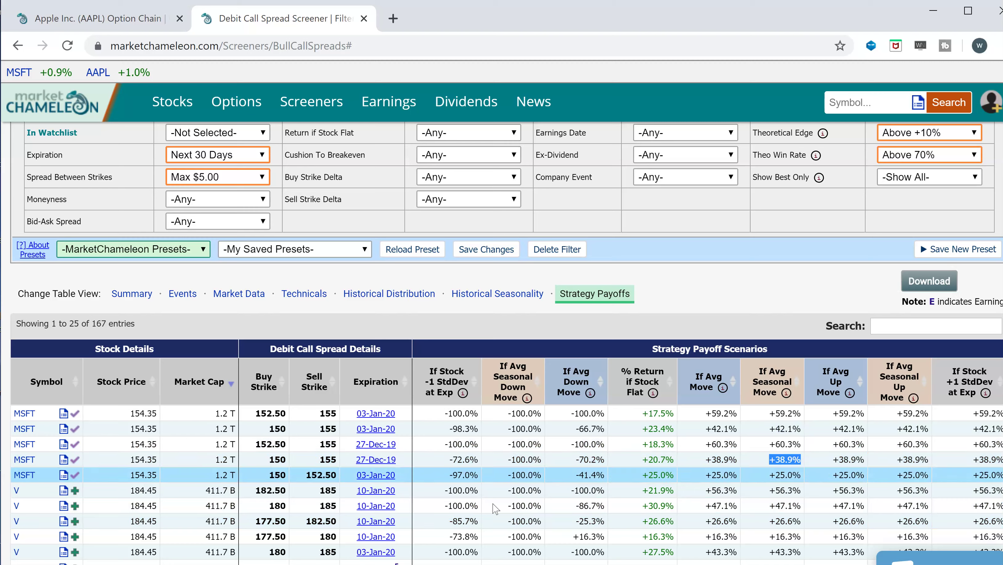
Step: Return the results to the Summary columns
{"action": "left_click", "coordinate": [146, 298]}
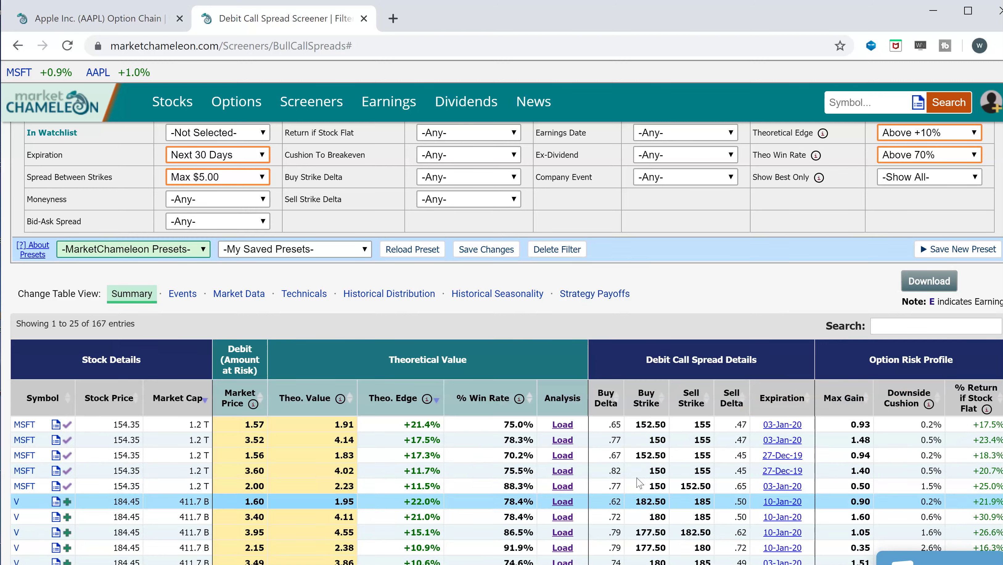
{"action": "scroll", "coordinate": [338, 524], "scroll_direction": "down", "scroll_amount": 3}
{"action": "scroll", "coordinate": [339, 525], "scroll_direction": "up", "scroll_amount": 5}
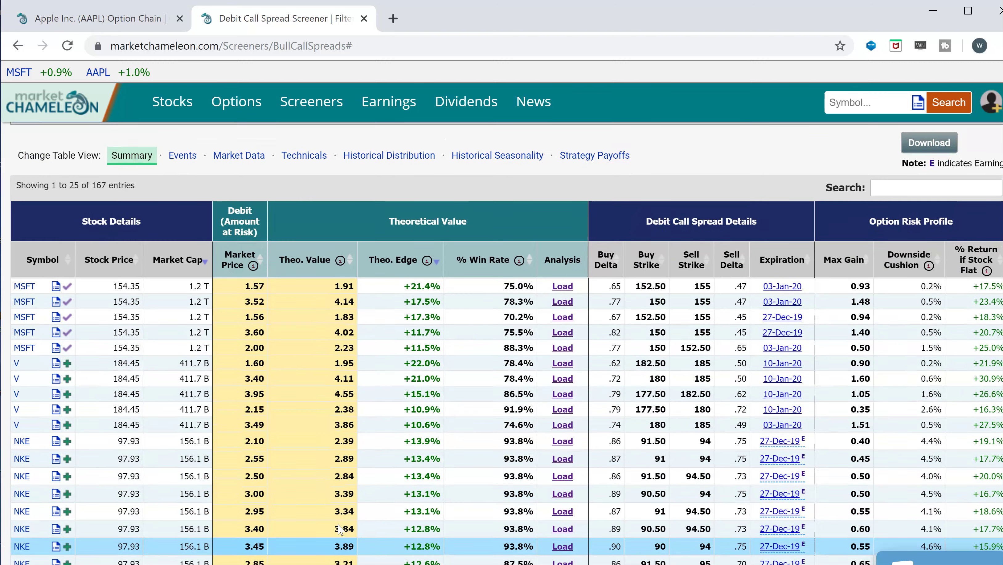
Step: Set Show Best Only to Best Return if Avg. Seasonal Move by Symbol, leaving 17 entries
{"action": "left_click_drag", "start_coordinate": [795, 258], "coordinate": [766, 256]}
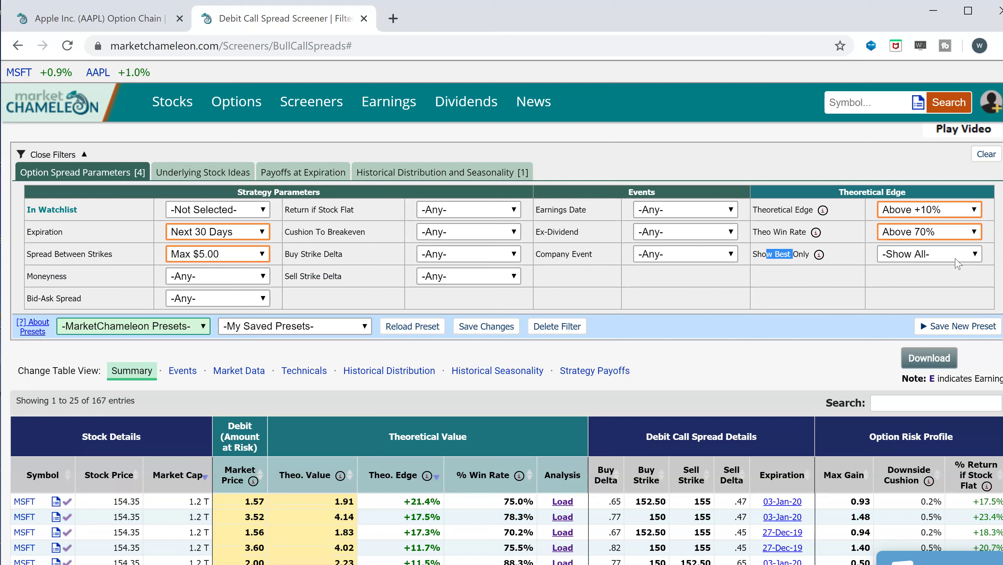
{"action": "left_click", "coordinate": [971, 257]}
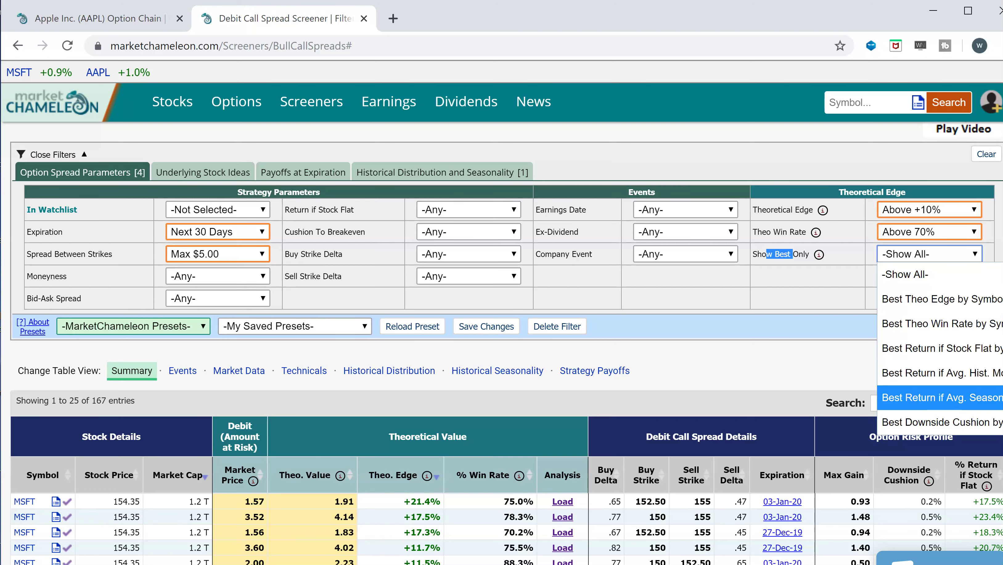
{"action": "left_click", "coordinate": [910, 397]}
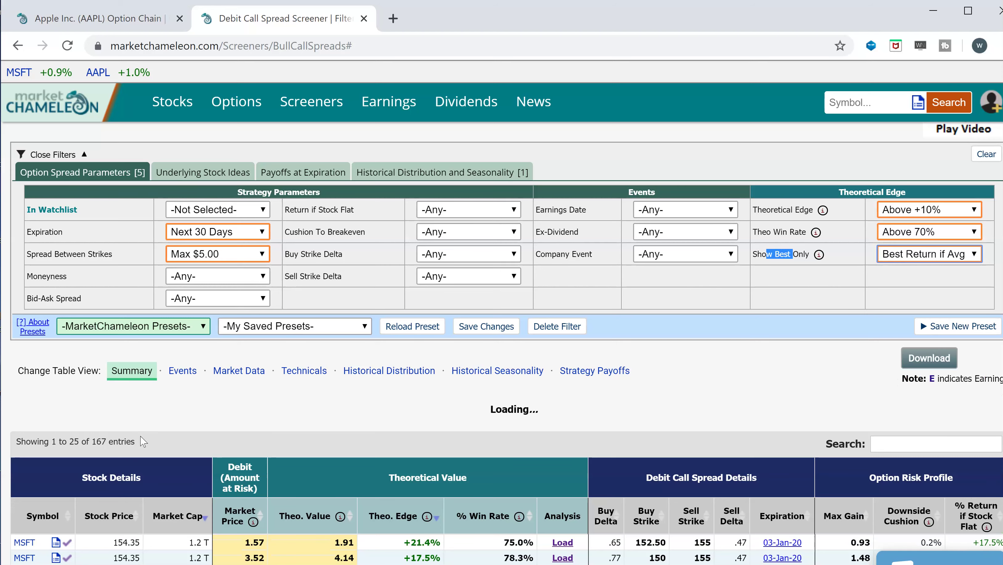
{"action": "left_click_drag", "start_coordinate": [110, 400], "coordinate": [79, 400]}
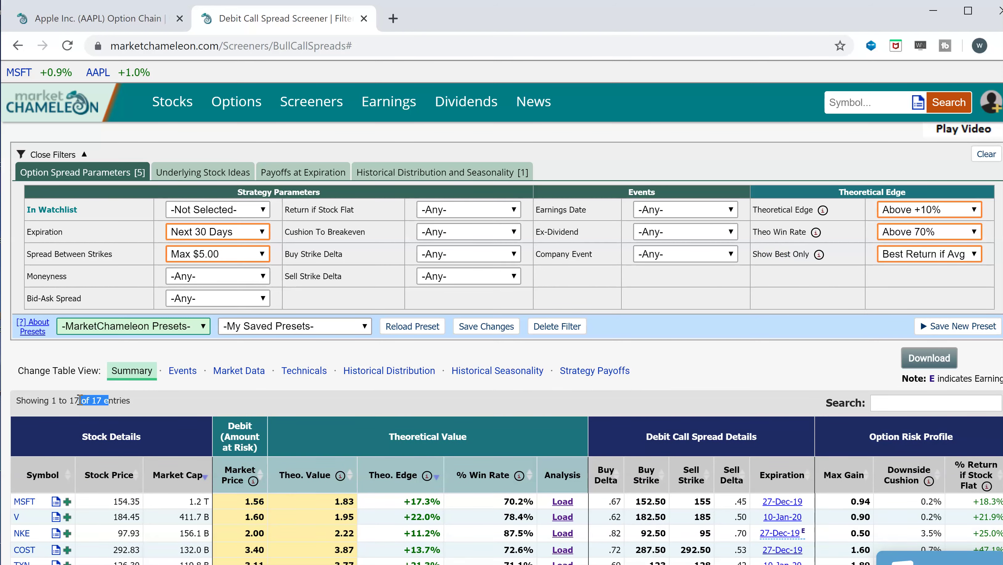
{"action": "scroll", "coordinate": [44, 502], "scroll_direction": "down", "scroll_amount": 2}
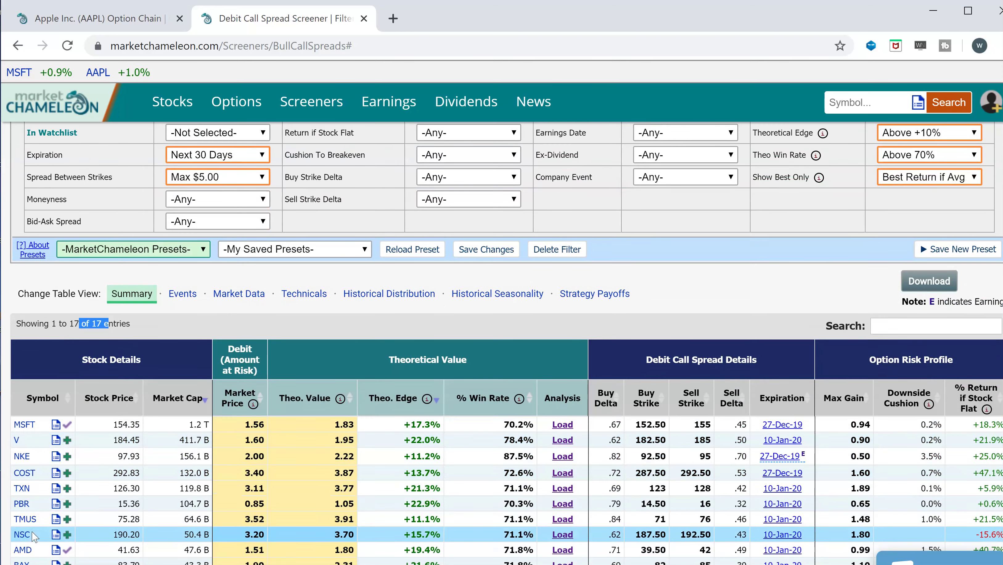
{"action": "scroll", "coordinate": [43, 396], "scroll_direction": "down", "scroll_amount": 4}
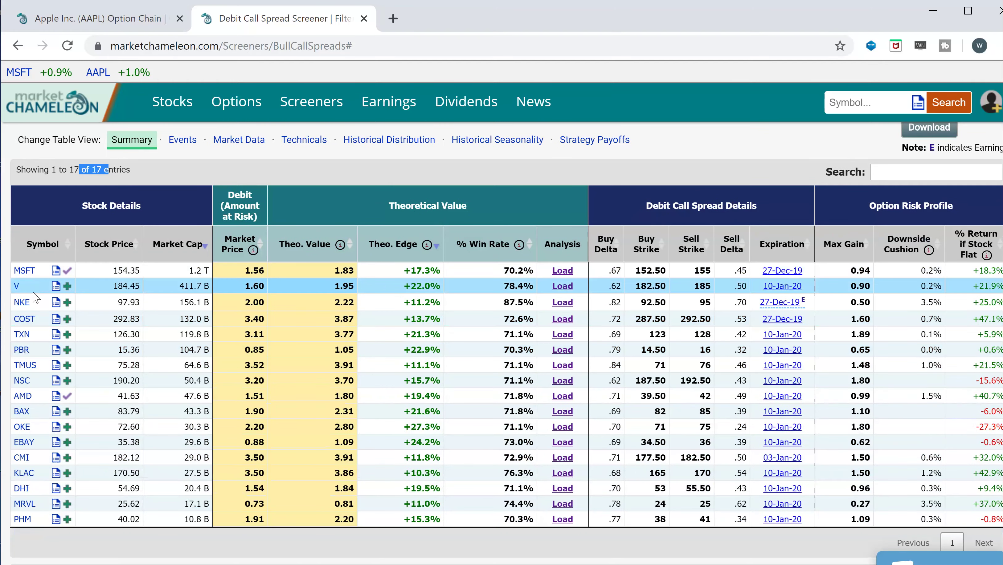
{"action": "scroll", "coordinate": [637, 311], "scroll_direction": "up", "scroll_amount": 4}
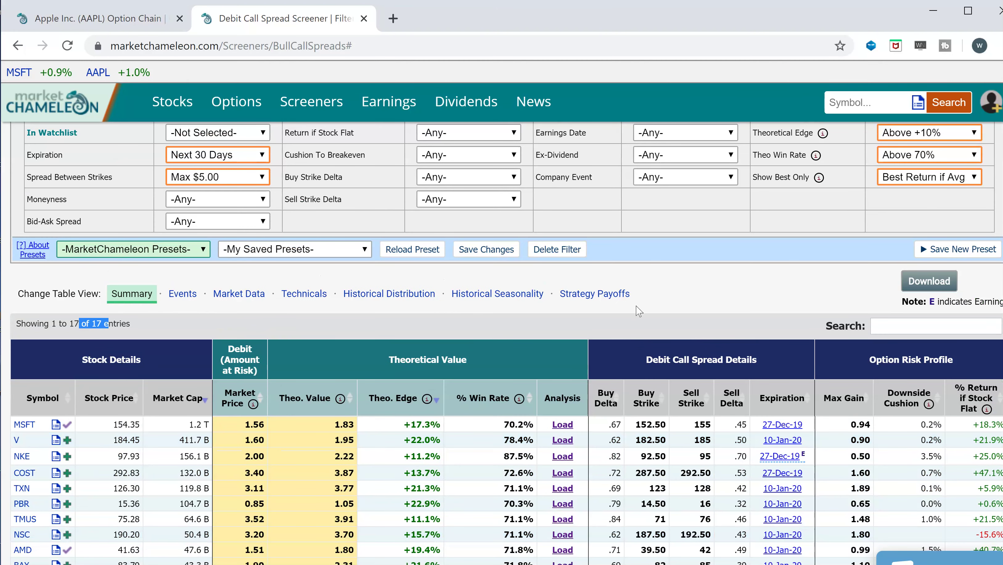
Step: Switch the 17 results to Strategy Payoffs and highlight MSFT's +60.3% and V's +56.3% returns
{"action": "left_click", "coordinate": [594, 294]}
{"action": "scroll", "coordinate": [725, 358], "scroll_direction": "down", "scroll_amount": 2}
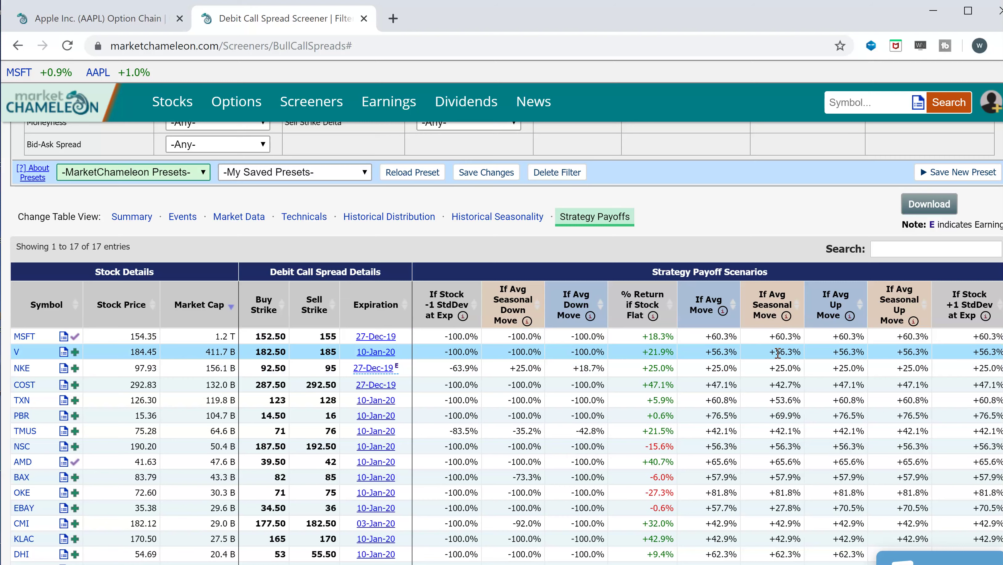
{"action": "left_click_drag", "start_coordinate": [801, 337], "coordinate": [770, 339]}
{"action": "left_click_drag", "start_coordinate": [801, 354], "coordinate": [770, 386]}
{"action": "scroll", "coordinate": [848, 467], "scroll_direction": "up", "scroll_amount": 4}
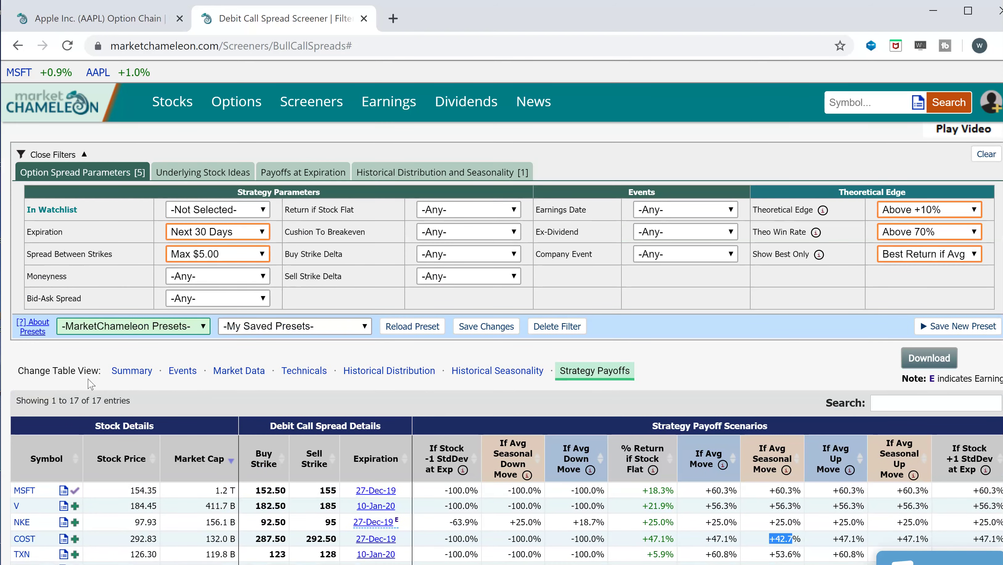
Step: Return the 17 spreads to Summary view, showing edge above +10% and win rate above 70% filters
{"action": "left_click", "coordinate": [132, 372]}
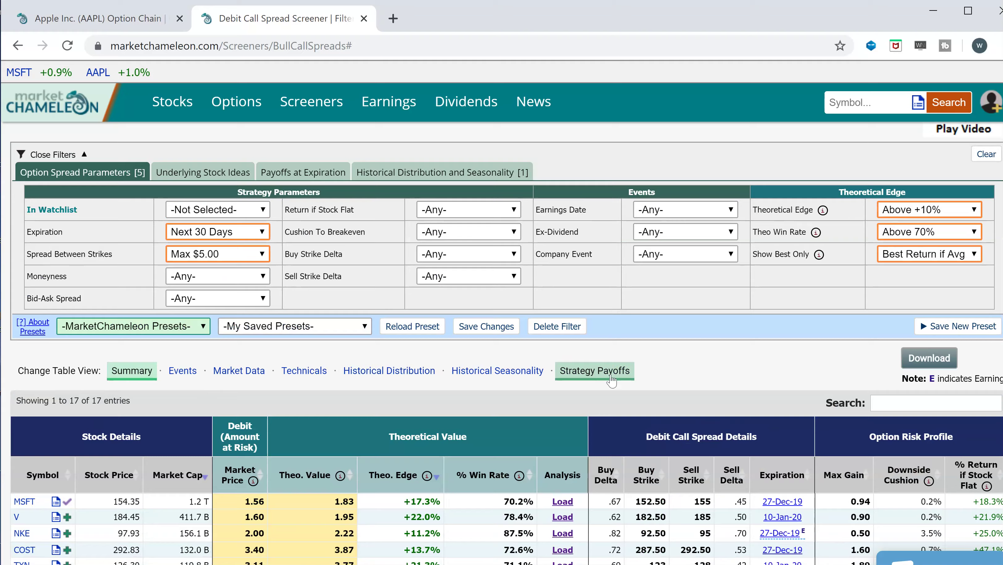
{"action": "scroll", "coordinate": [506, 439], "scroll_direction": "down", "scroll_amount": 6}
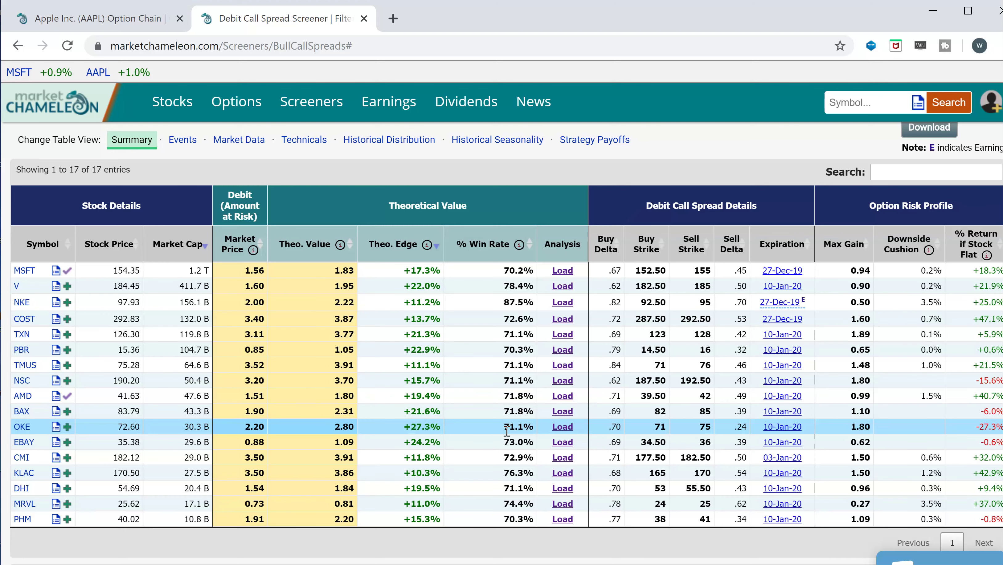
{"action": "scroll", "coordinate": [507, 430], "scroll_direction": "up", "scroll_amount": 5}
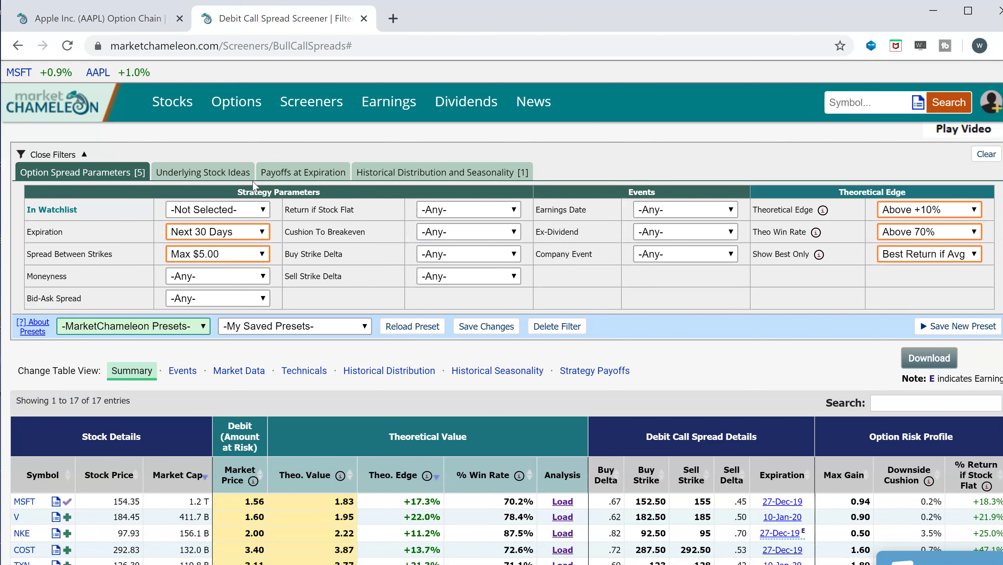
Step: Set the Moving Avg Indicator filter under Underlying Stock Ideas to Uptrend, leaving 8 spreads led by MSFT, V and NKE
{"action": "left_click", "coordinate": [214, 182]}
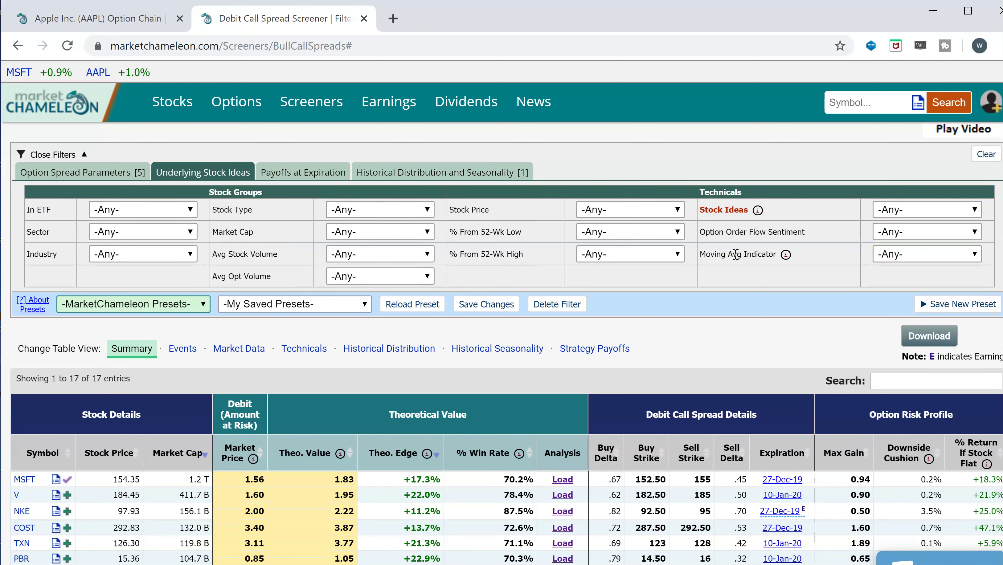
{"action": "left_click_drag", "start_coordinate": [766, 257], "coordinate": [699, 255]}
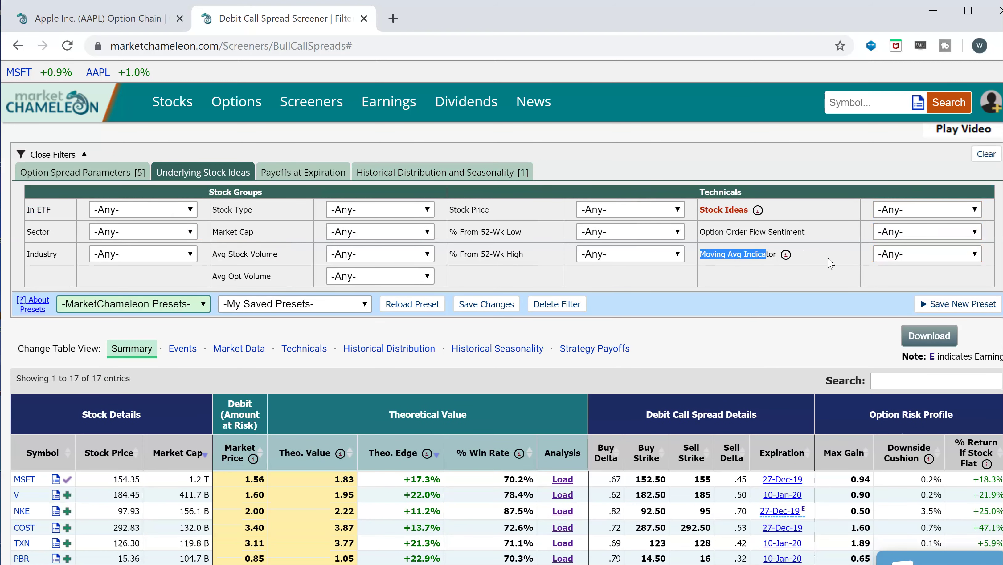
{"action": "left_click", "coordinate": [974, 254]}
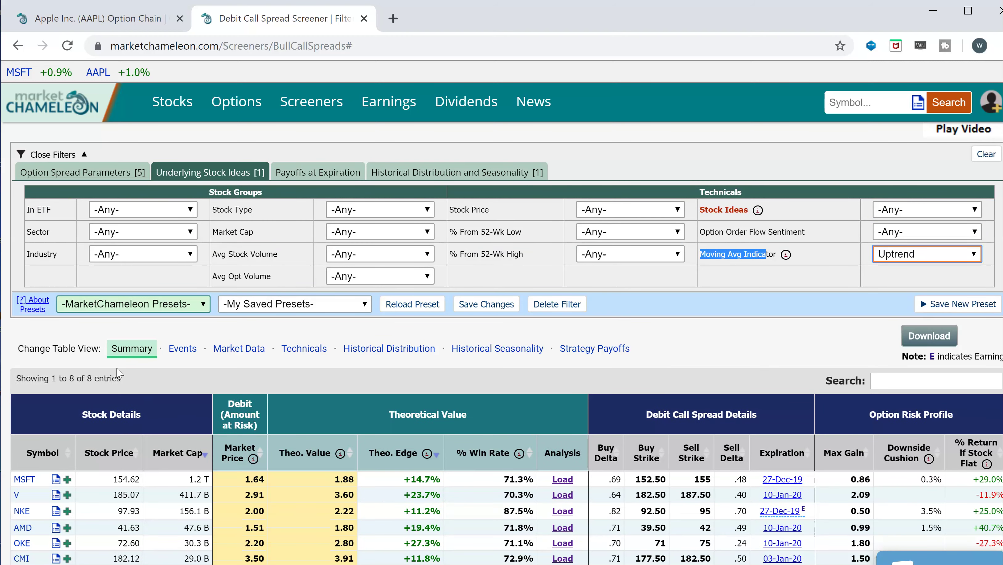
{"action": "left_click_drag", "start_coordinate": [99, 378], "coordinate": [74, 378]}
{"action": "scroll", "coordinate": [354, 366], "scroll_direction": "down", "scroll_amount": 2}
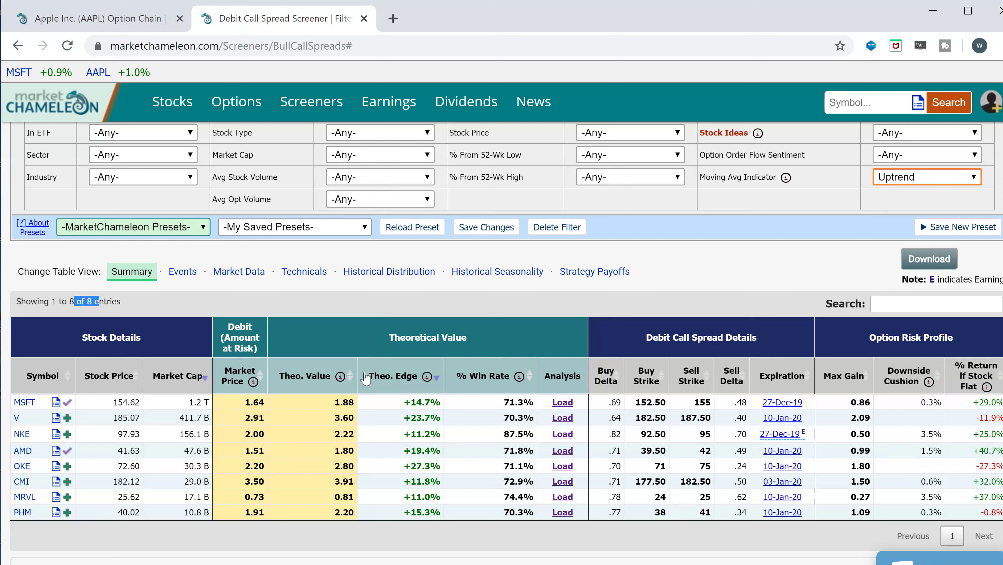
{"action": "left_click", "coordinate": [32, 405]}
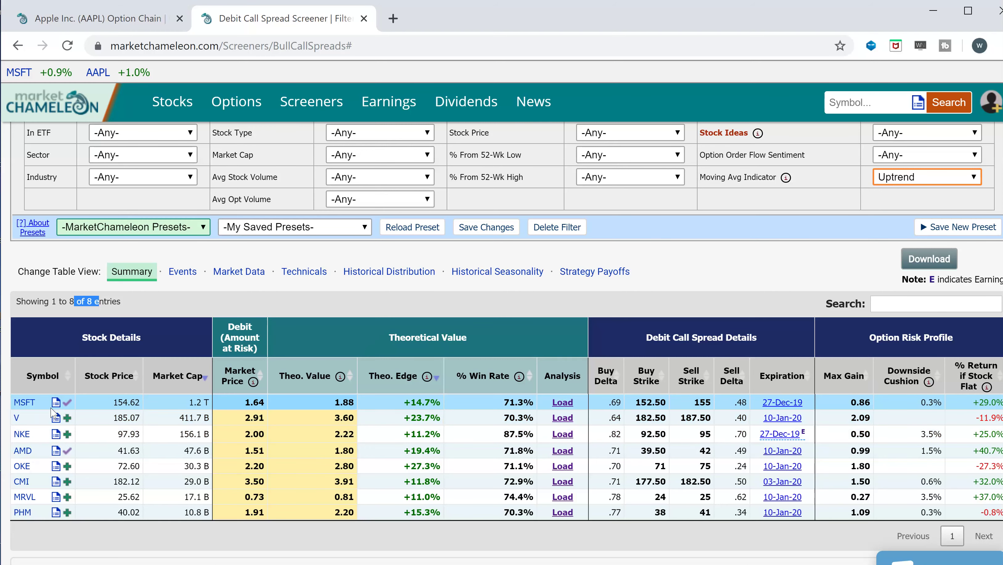
Step: Load the MSFT 152.5/155 27-Dec-19 call spread from its option chain and view the Payout Diagram
{"action": "left_click", "coordinate": [782, 402]}
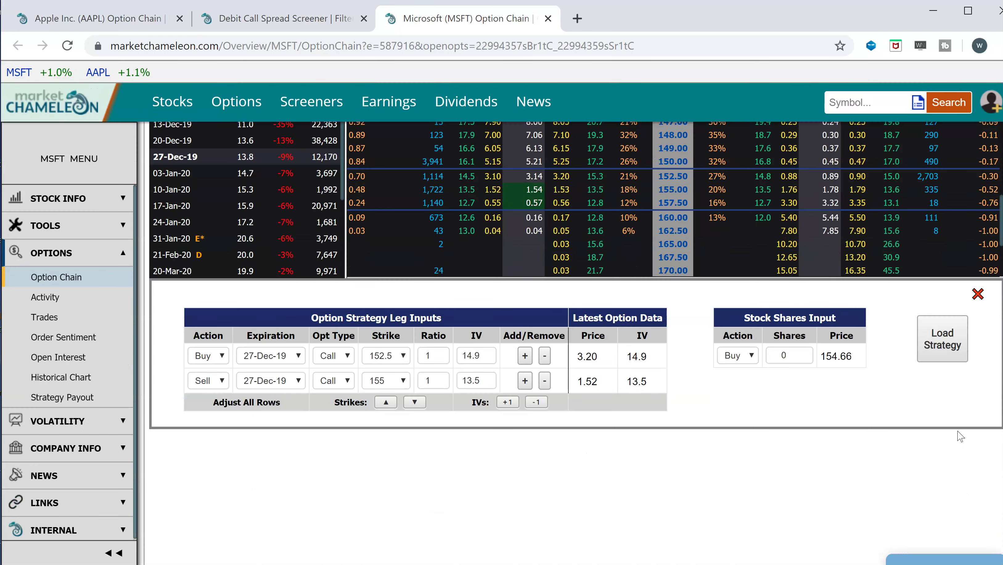
{"action": "left_click", "coordinate": [946, 356]}
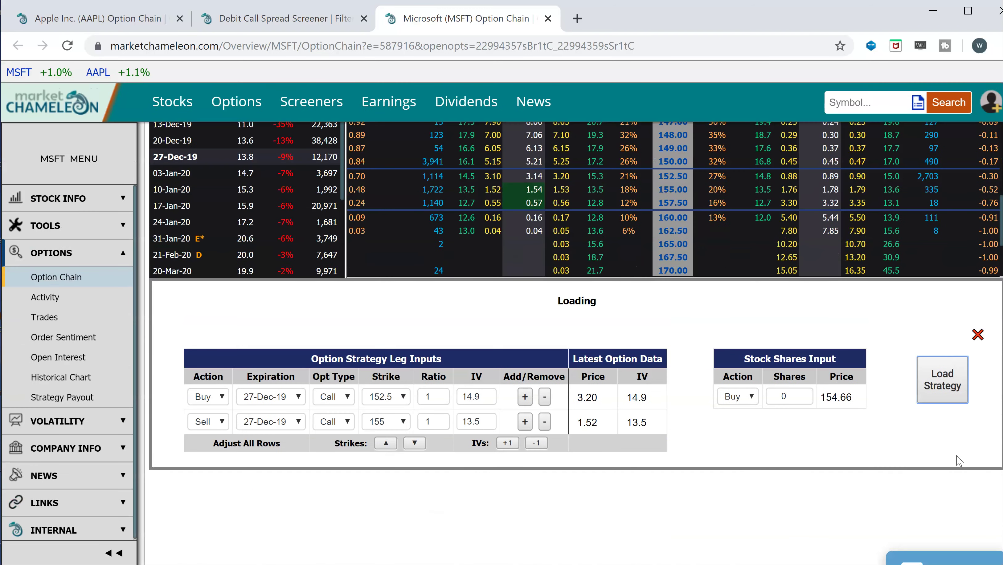
{"action": "scroll", "coordinate": [964, 470], "scroll_direction": "down", "scroll_amount": 2}
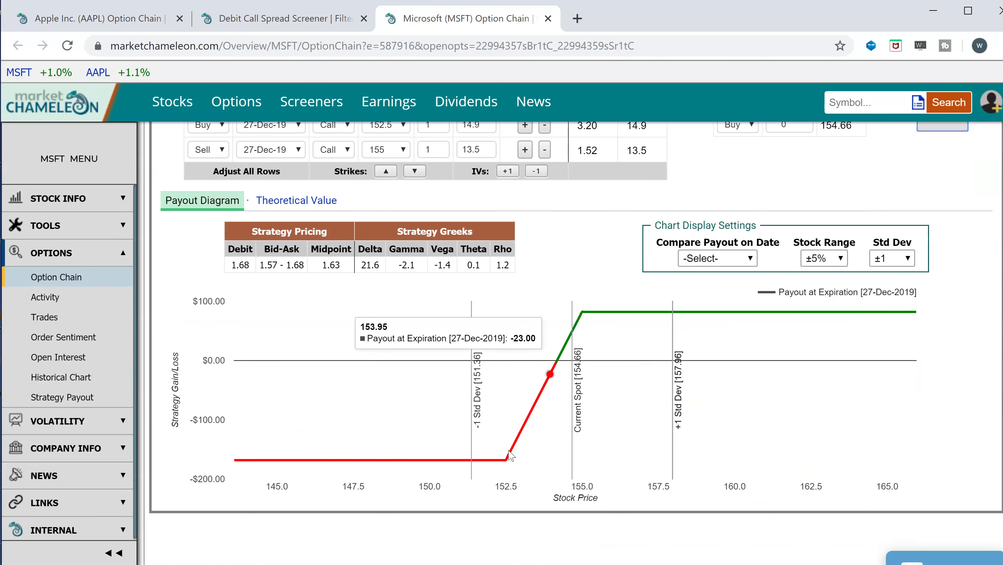